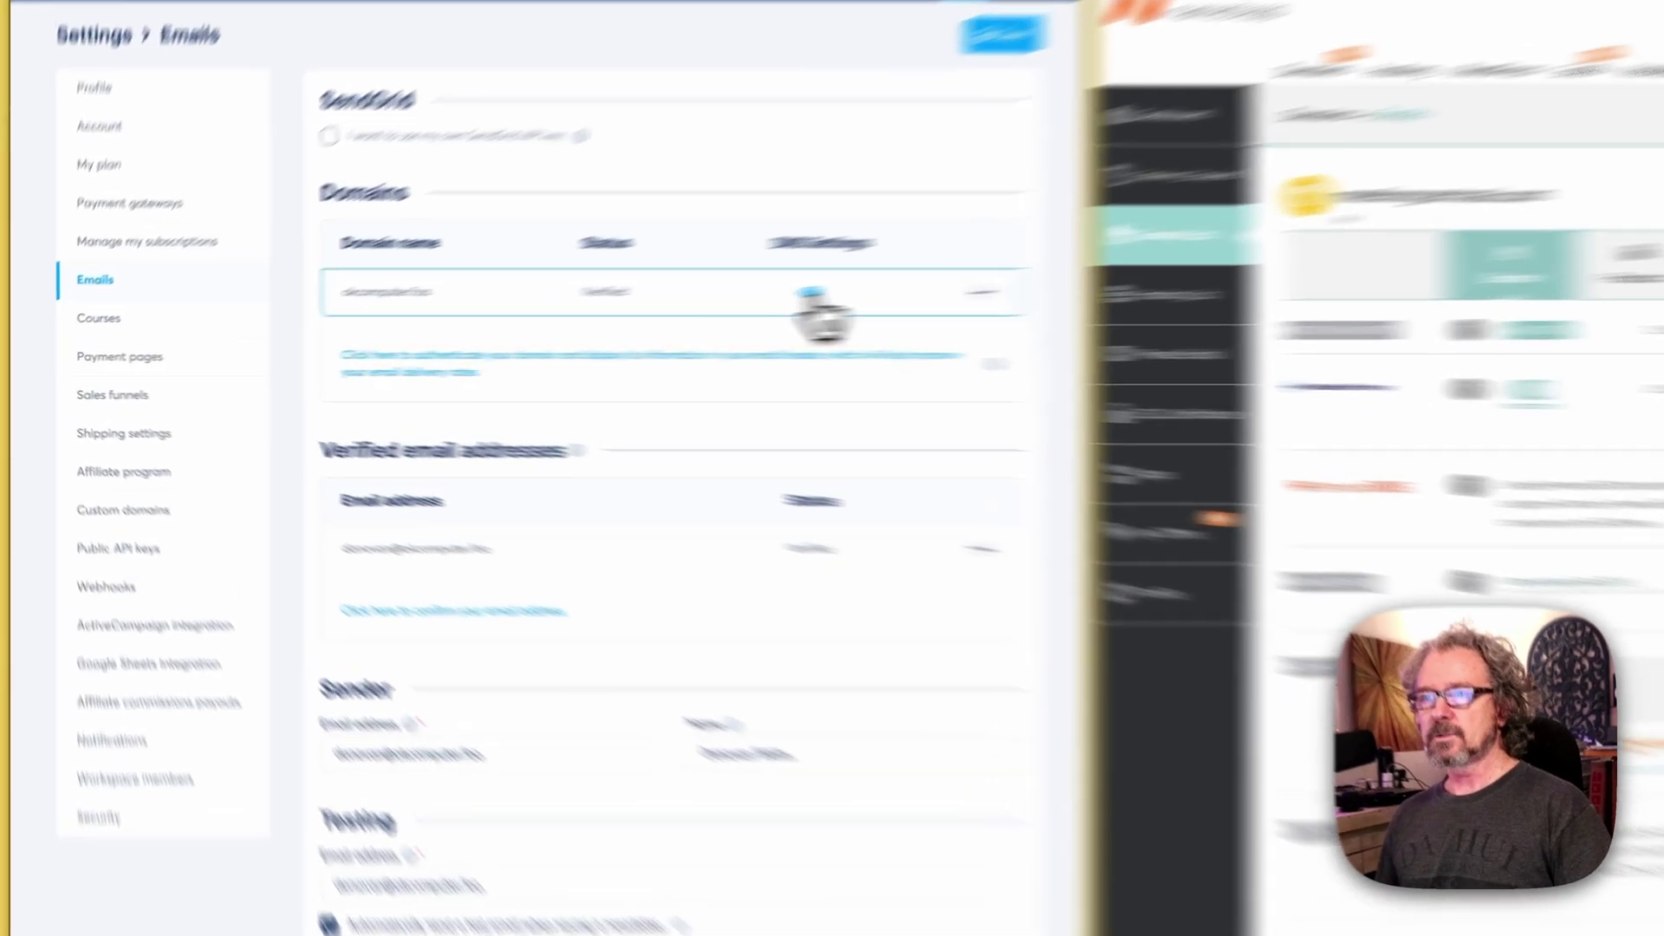
# Step: Review okcomputer.foo's DNS records, then close the domain authentication instructions
pyautogui.click(618, 312)
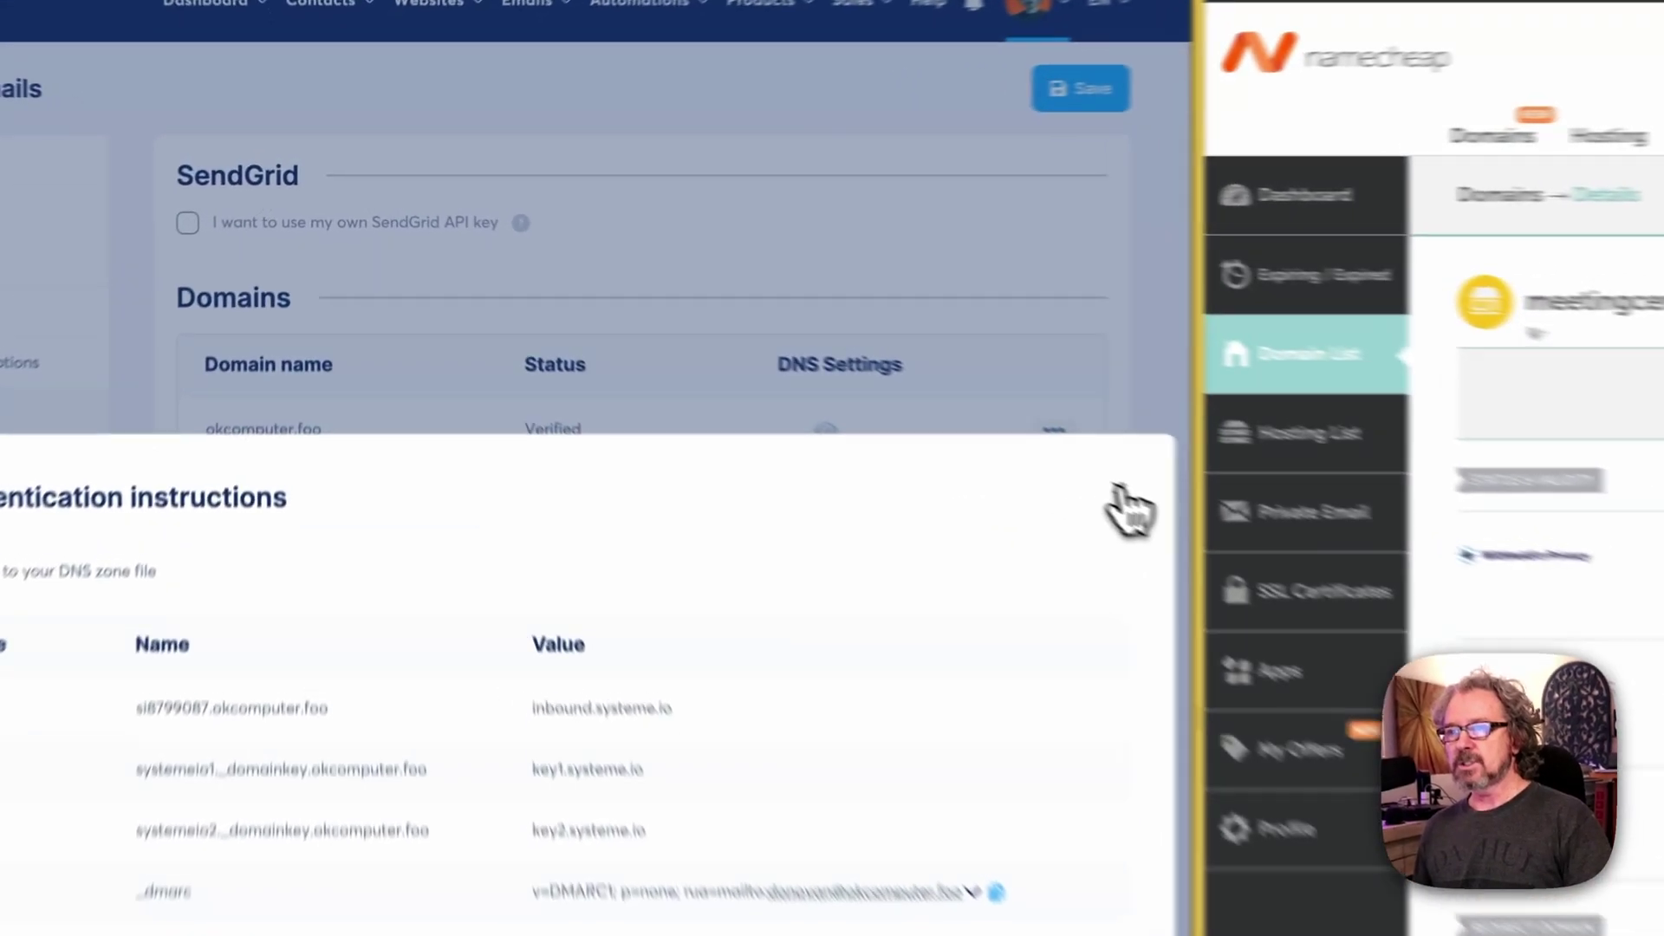
pyautogui.click(785, 345)
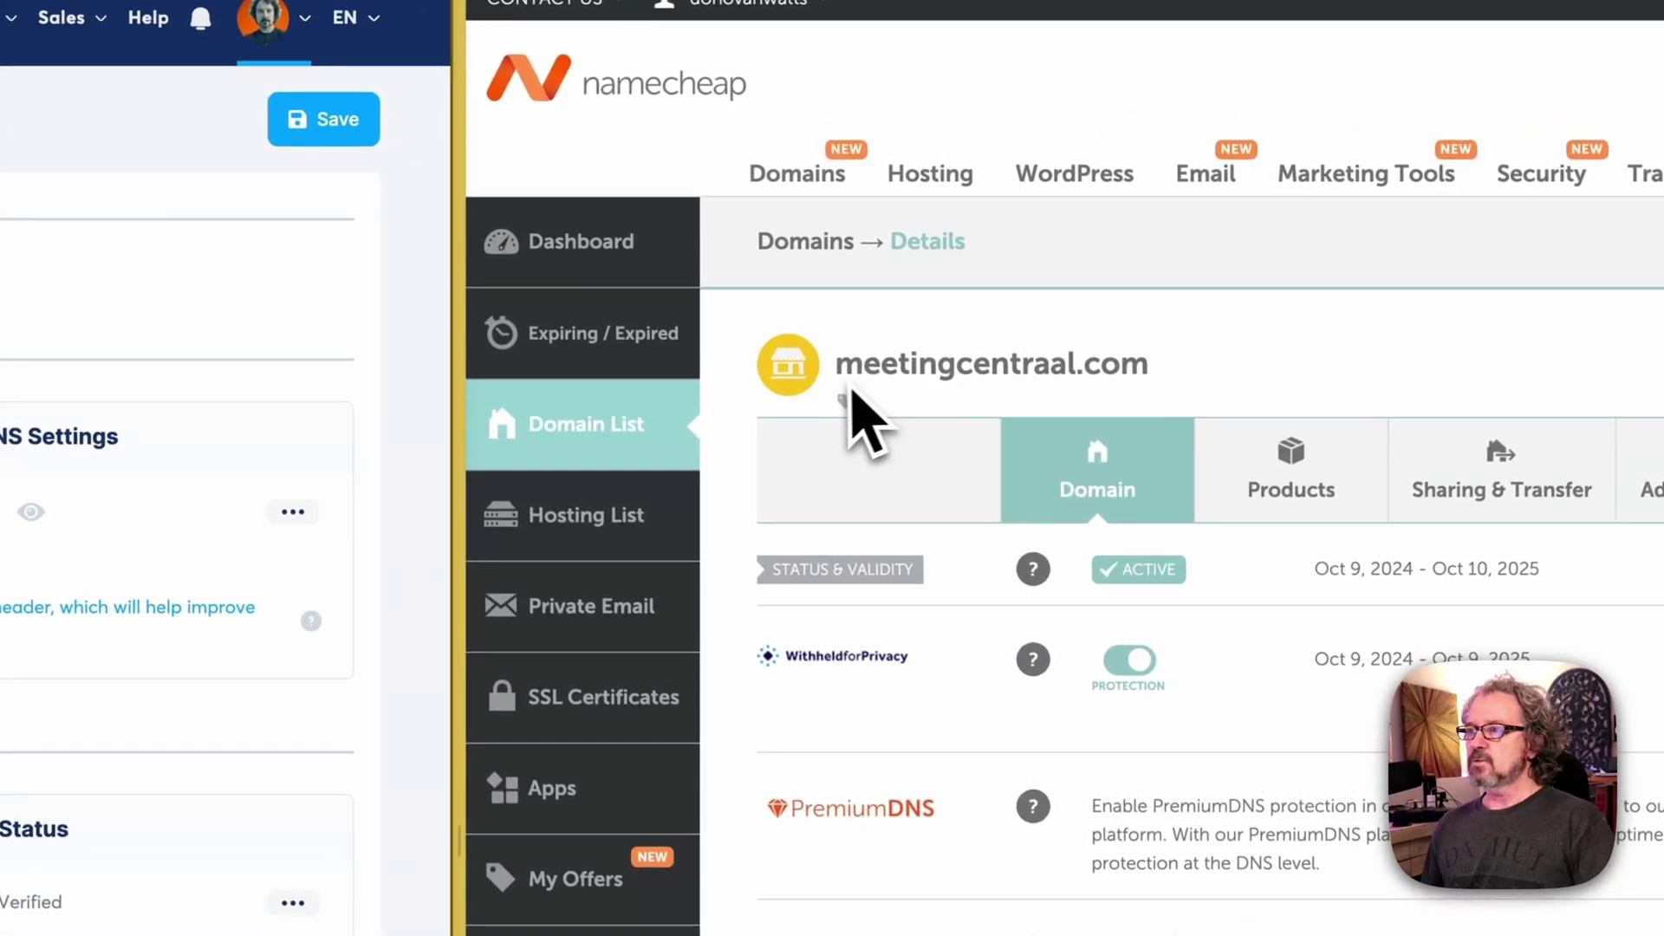
pyautogui.moveTo(840, 371); pyautogui.dragTo(1218, 402)
pyautogui.click(1242, 421)
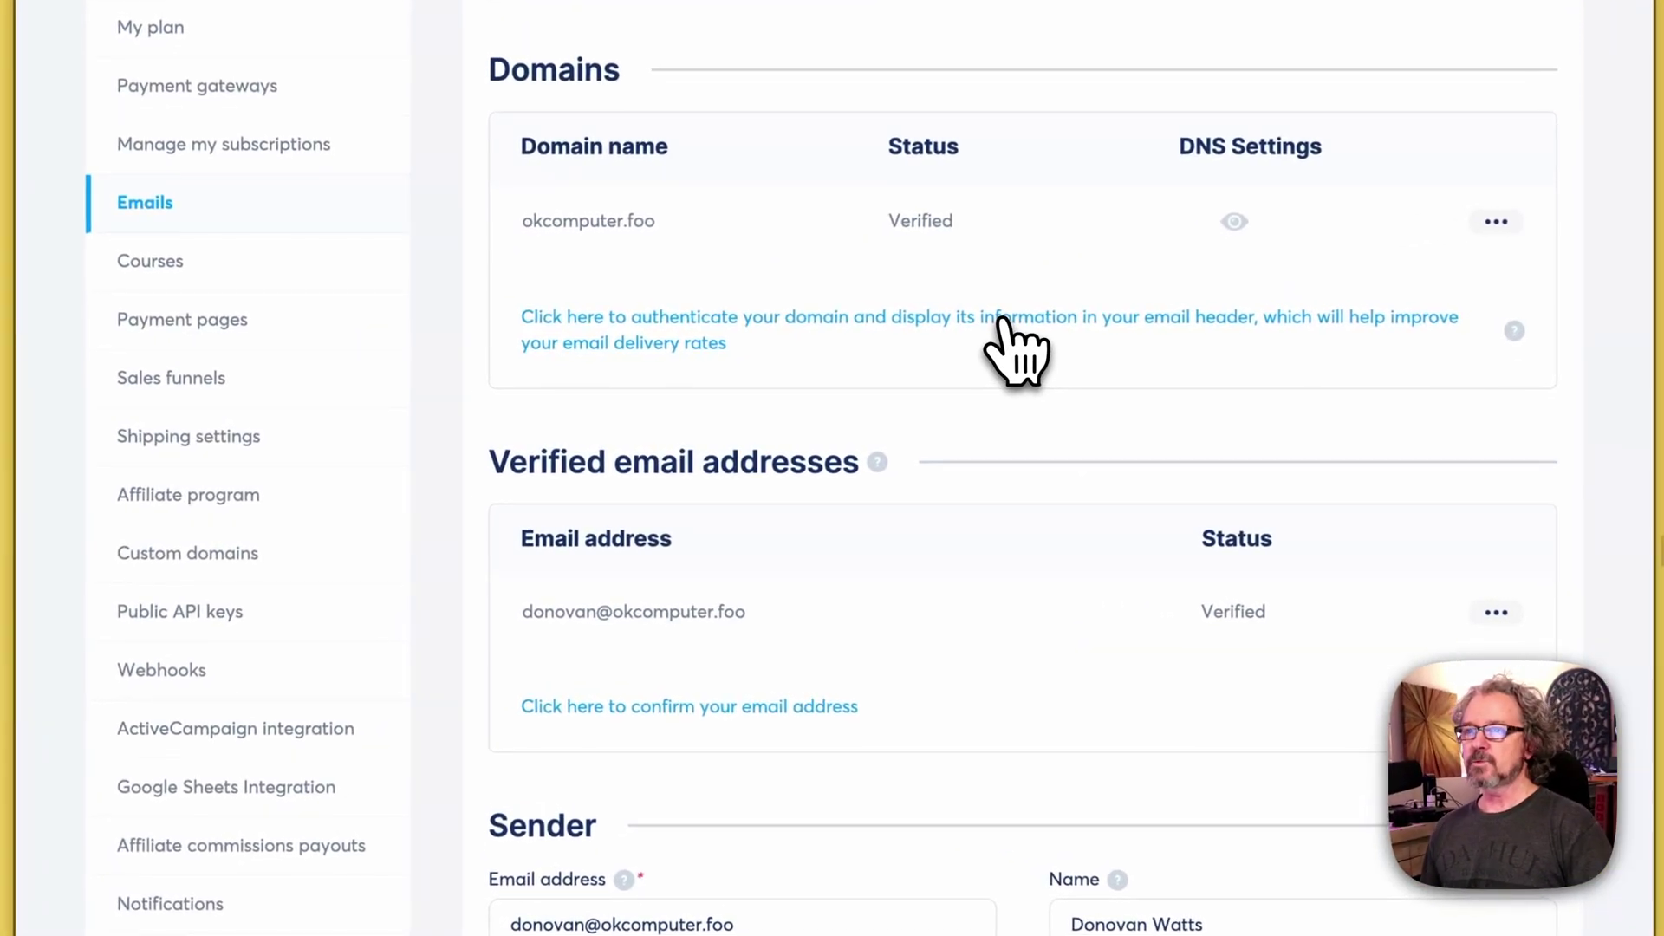
# Step: Add meetingcentraal.com as a new sending domain to authenticate
pyautogui.click(1003, 319)
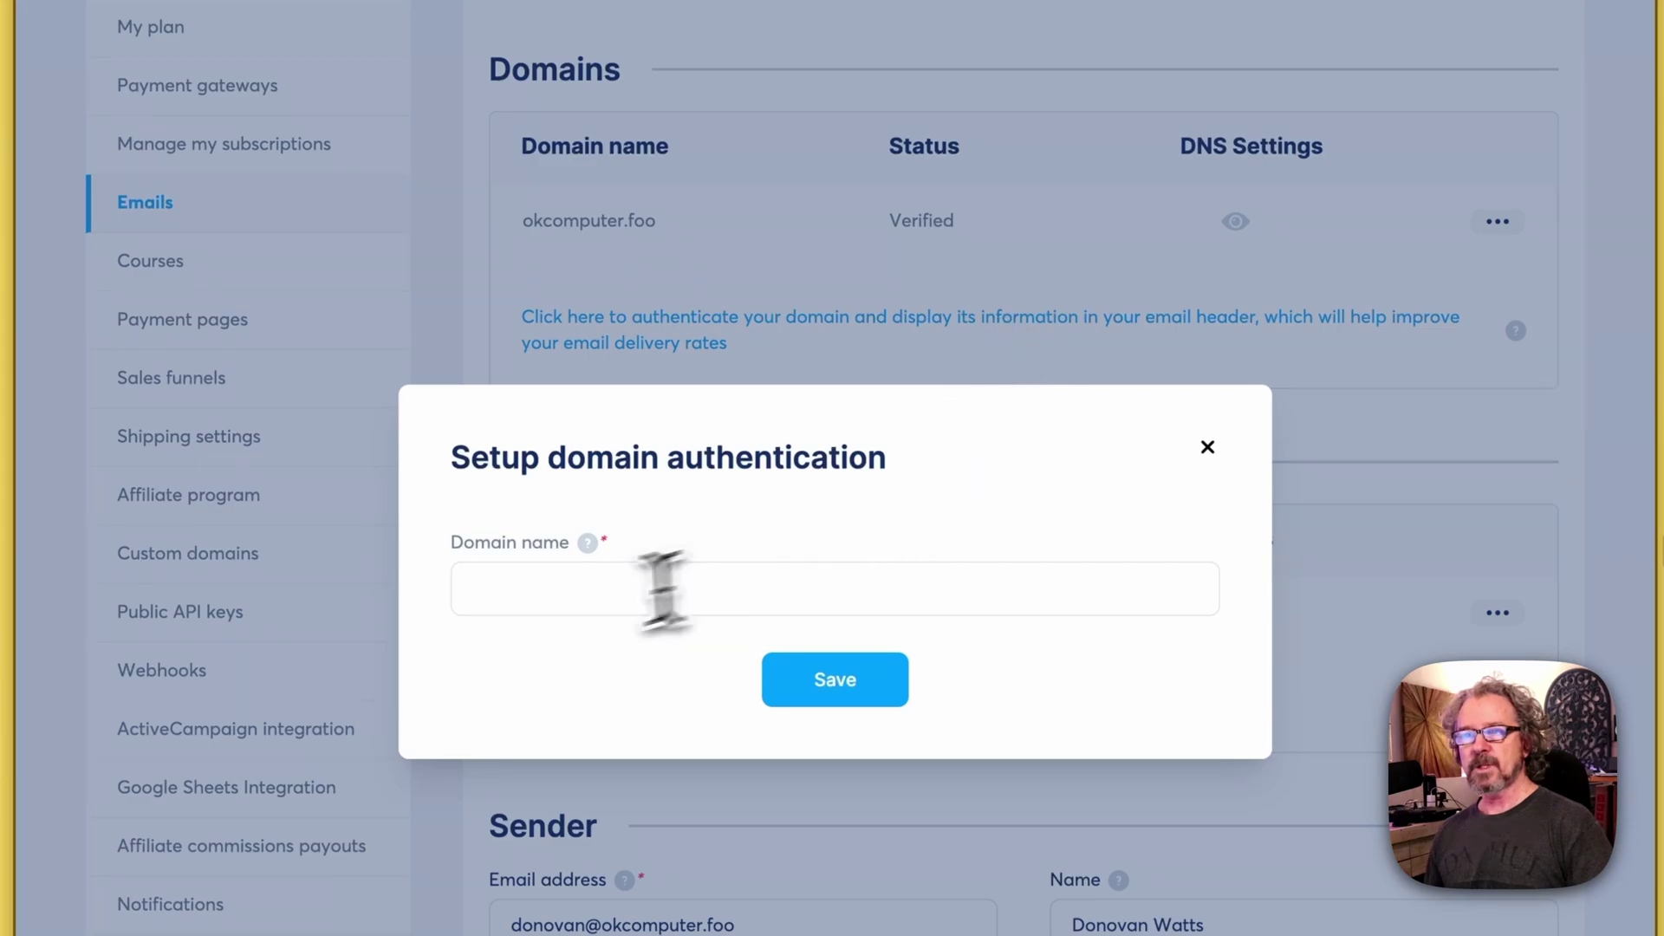
pyautogui.click(539, 595)
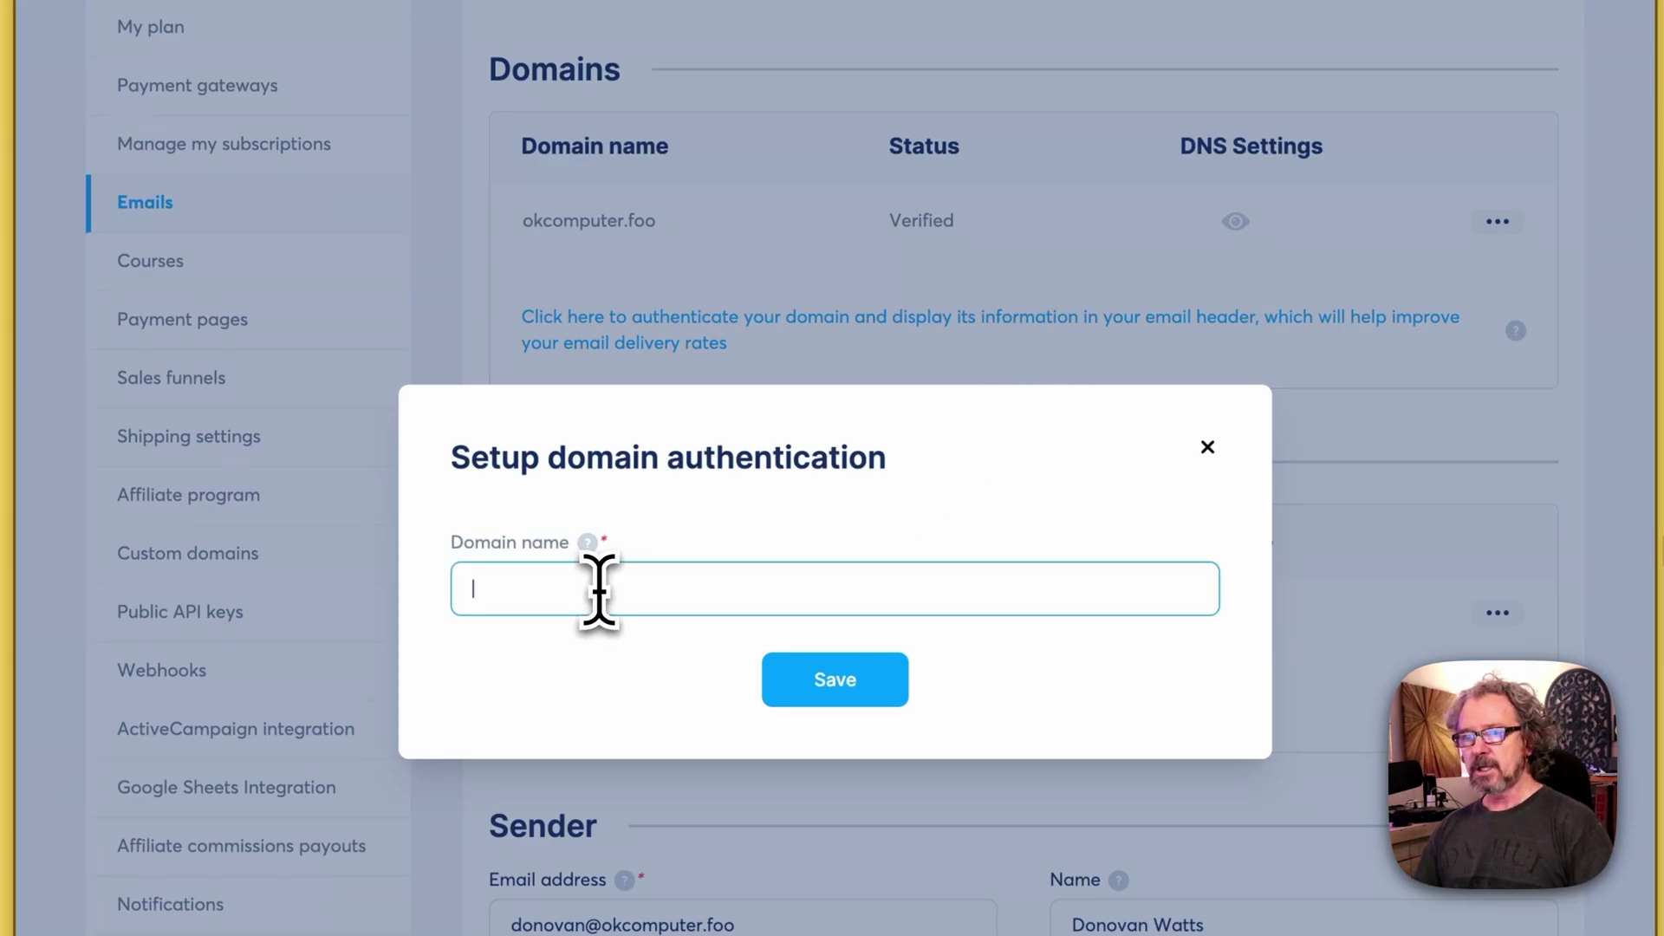
pyautogui.write('meetingcentraal.com')
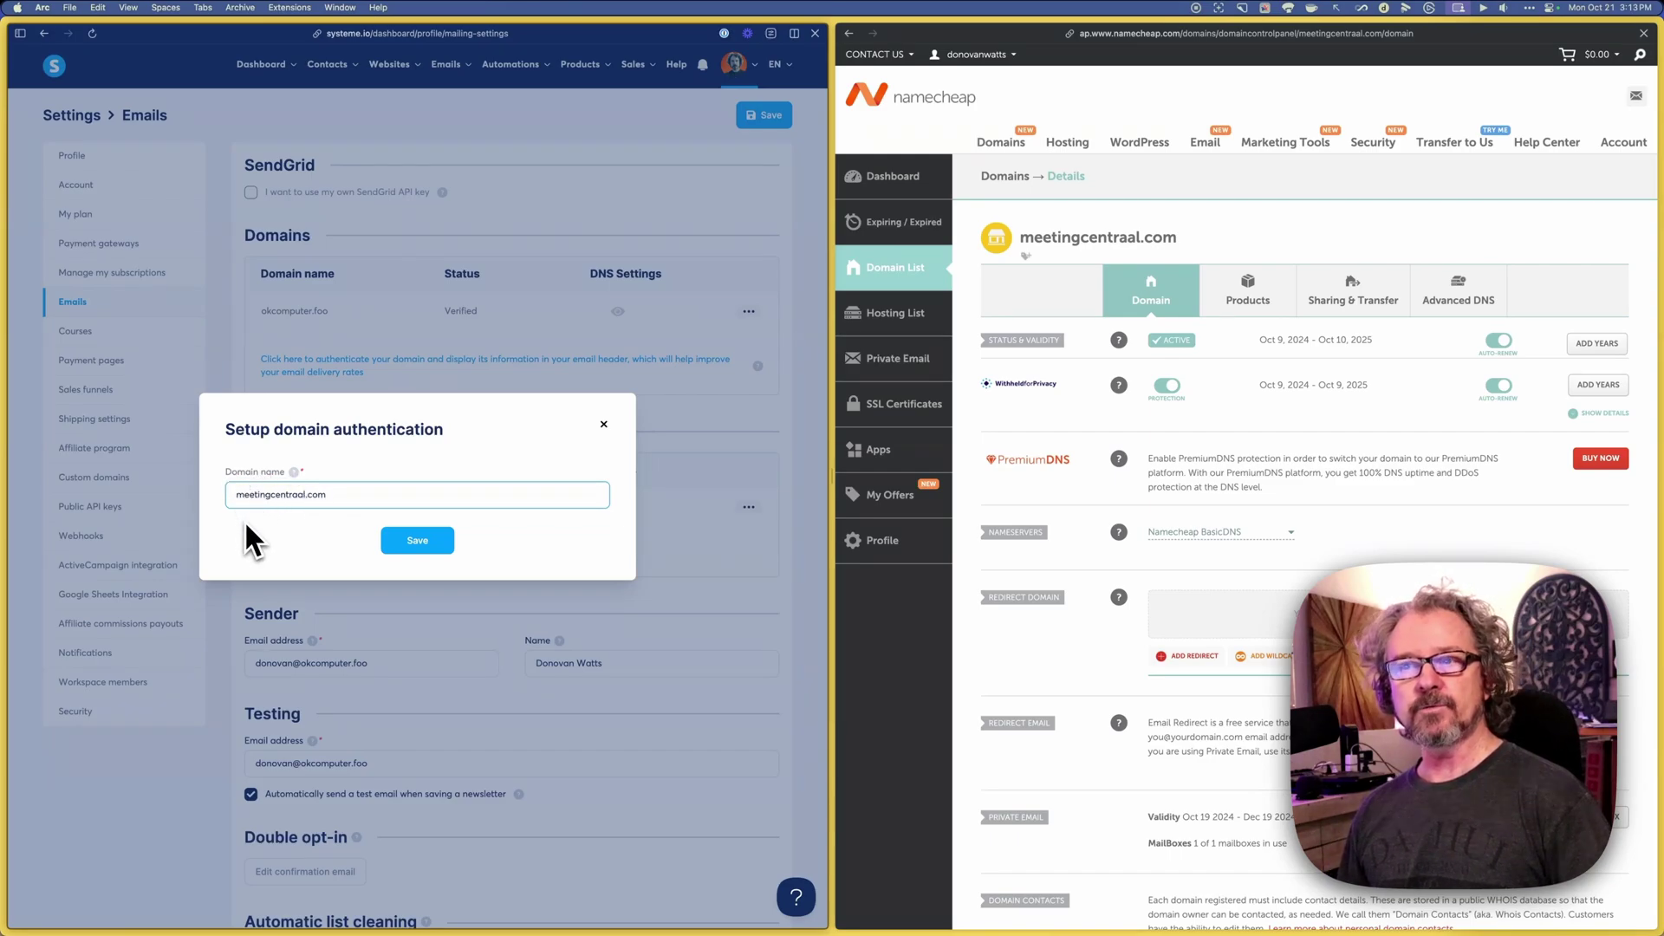
pyautogui.click(418, 541)
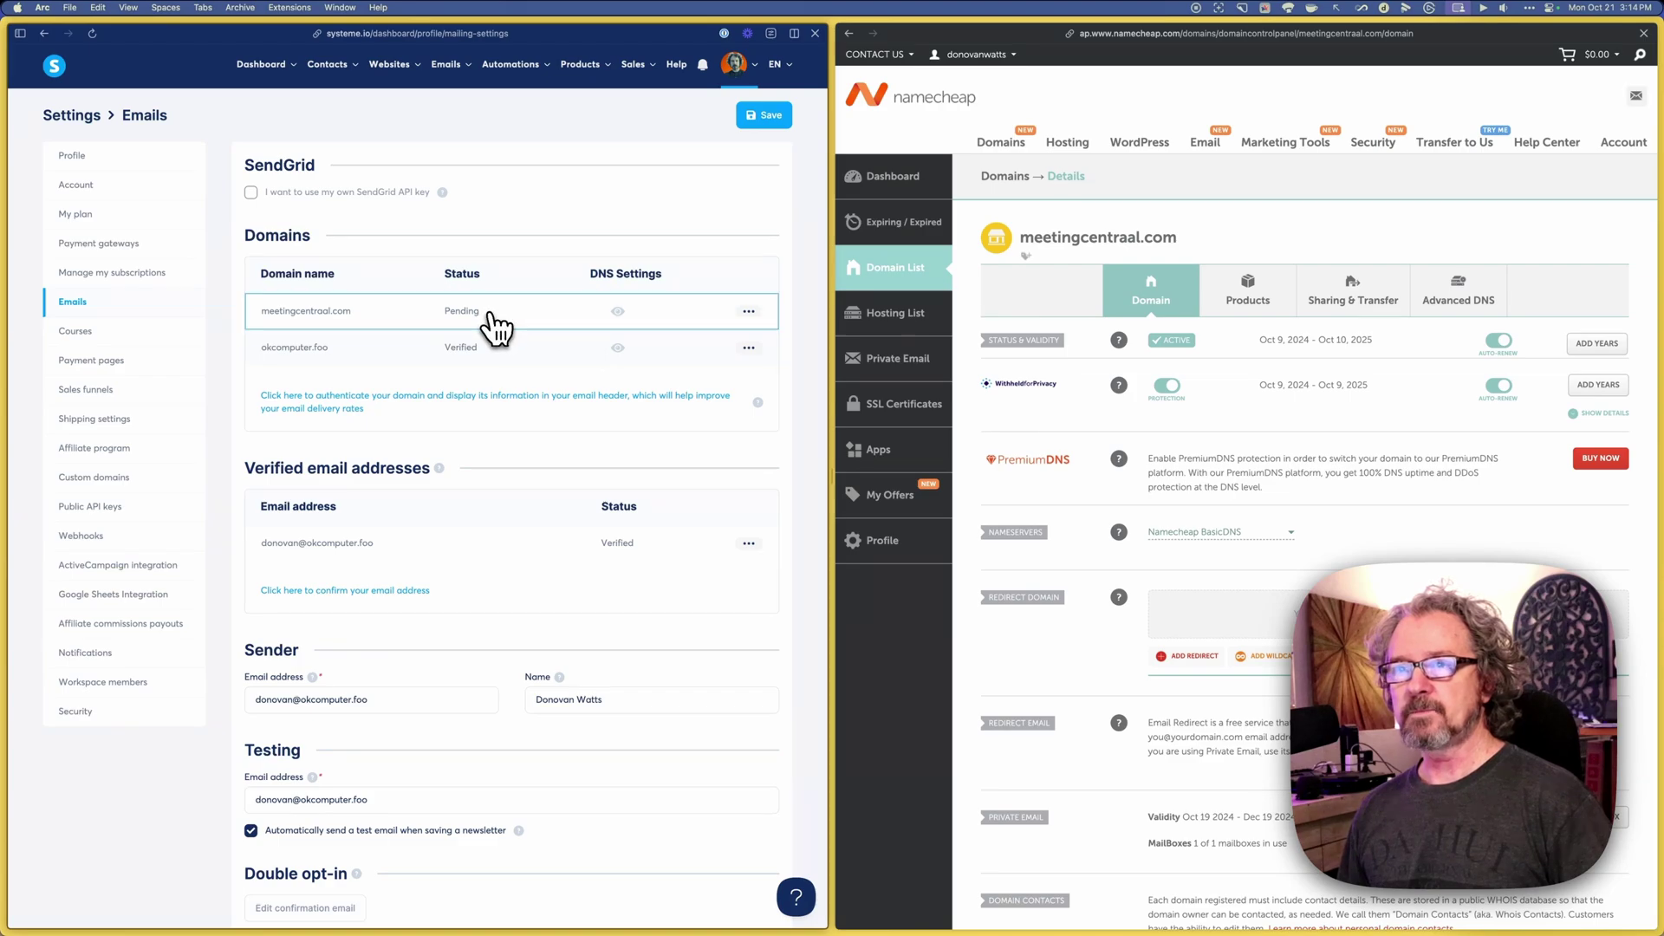
# Step: Show the DNS records required to authenticate meetingcentraal.com
pyautogui.click(618, 312)
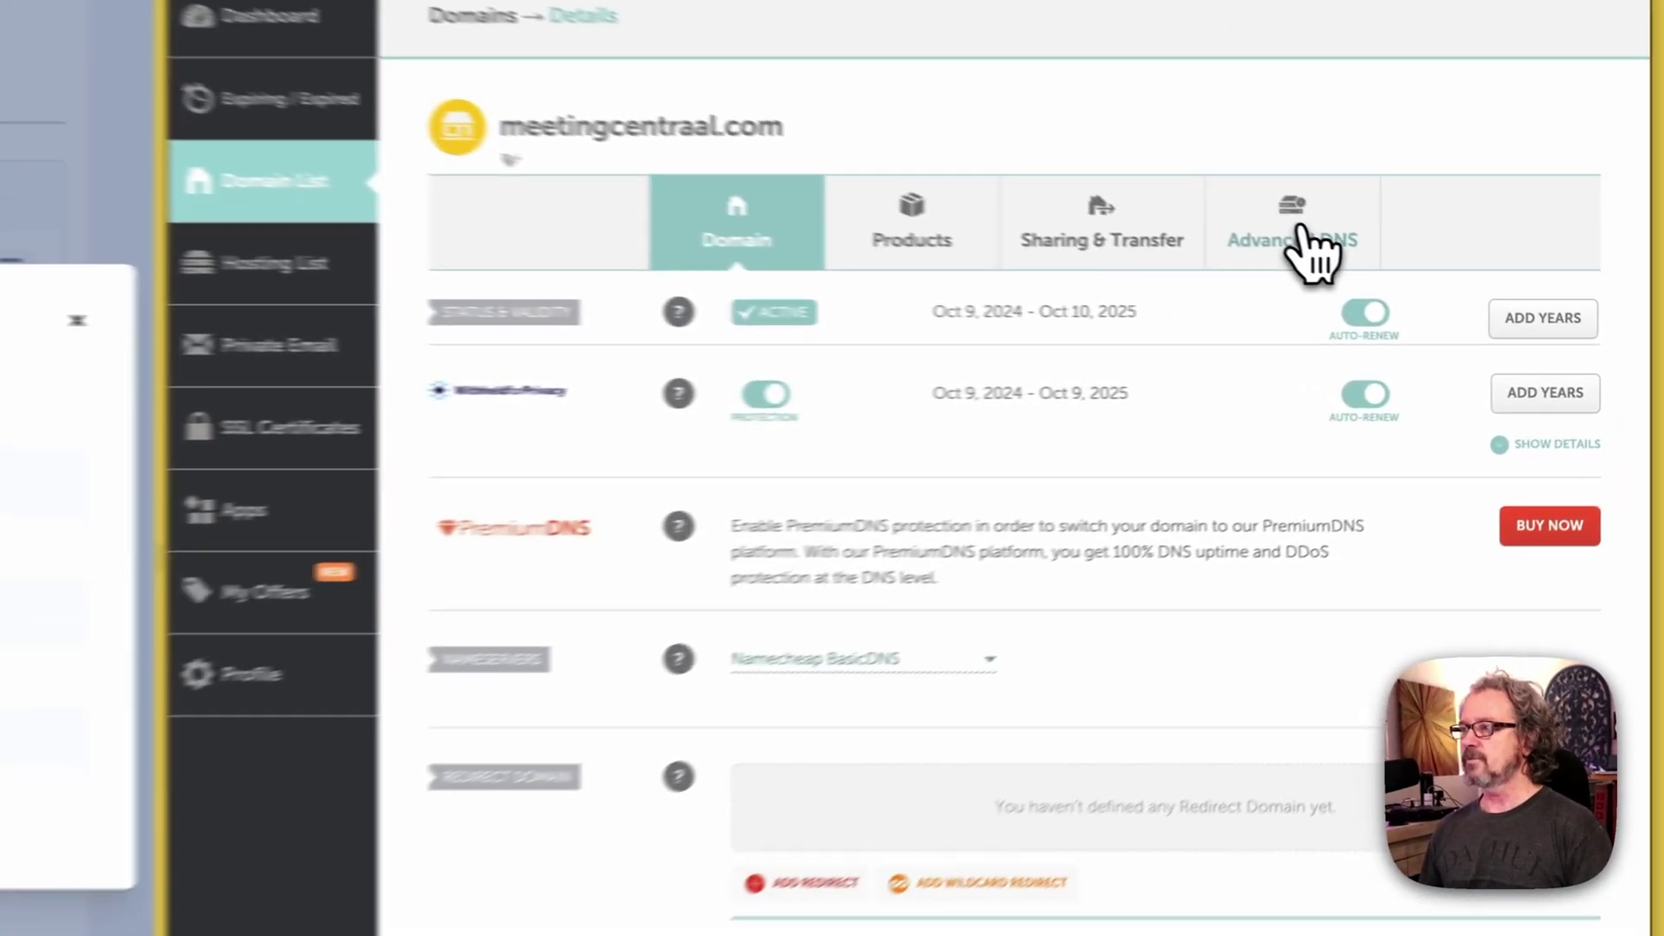
# Step: Add a new CNAME record row in meetingcentraal.com's Advanced DNS settings
pyautogui.click(1471, 305)
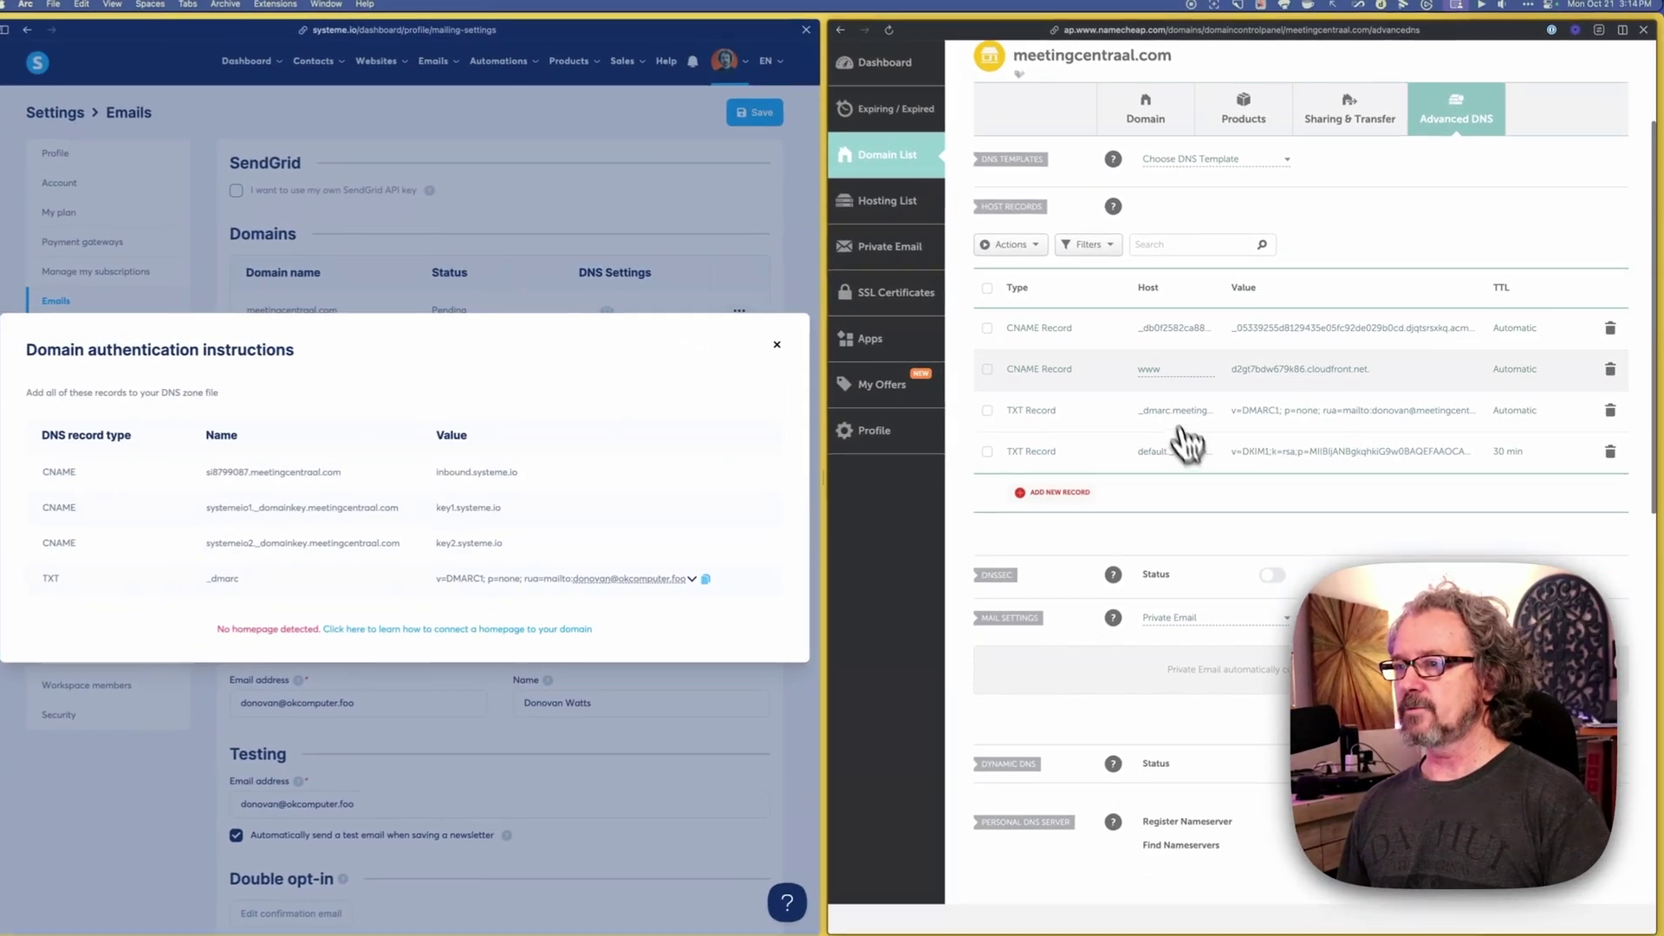
pyautogui.scroll(-1, 1188, 445)
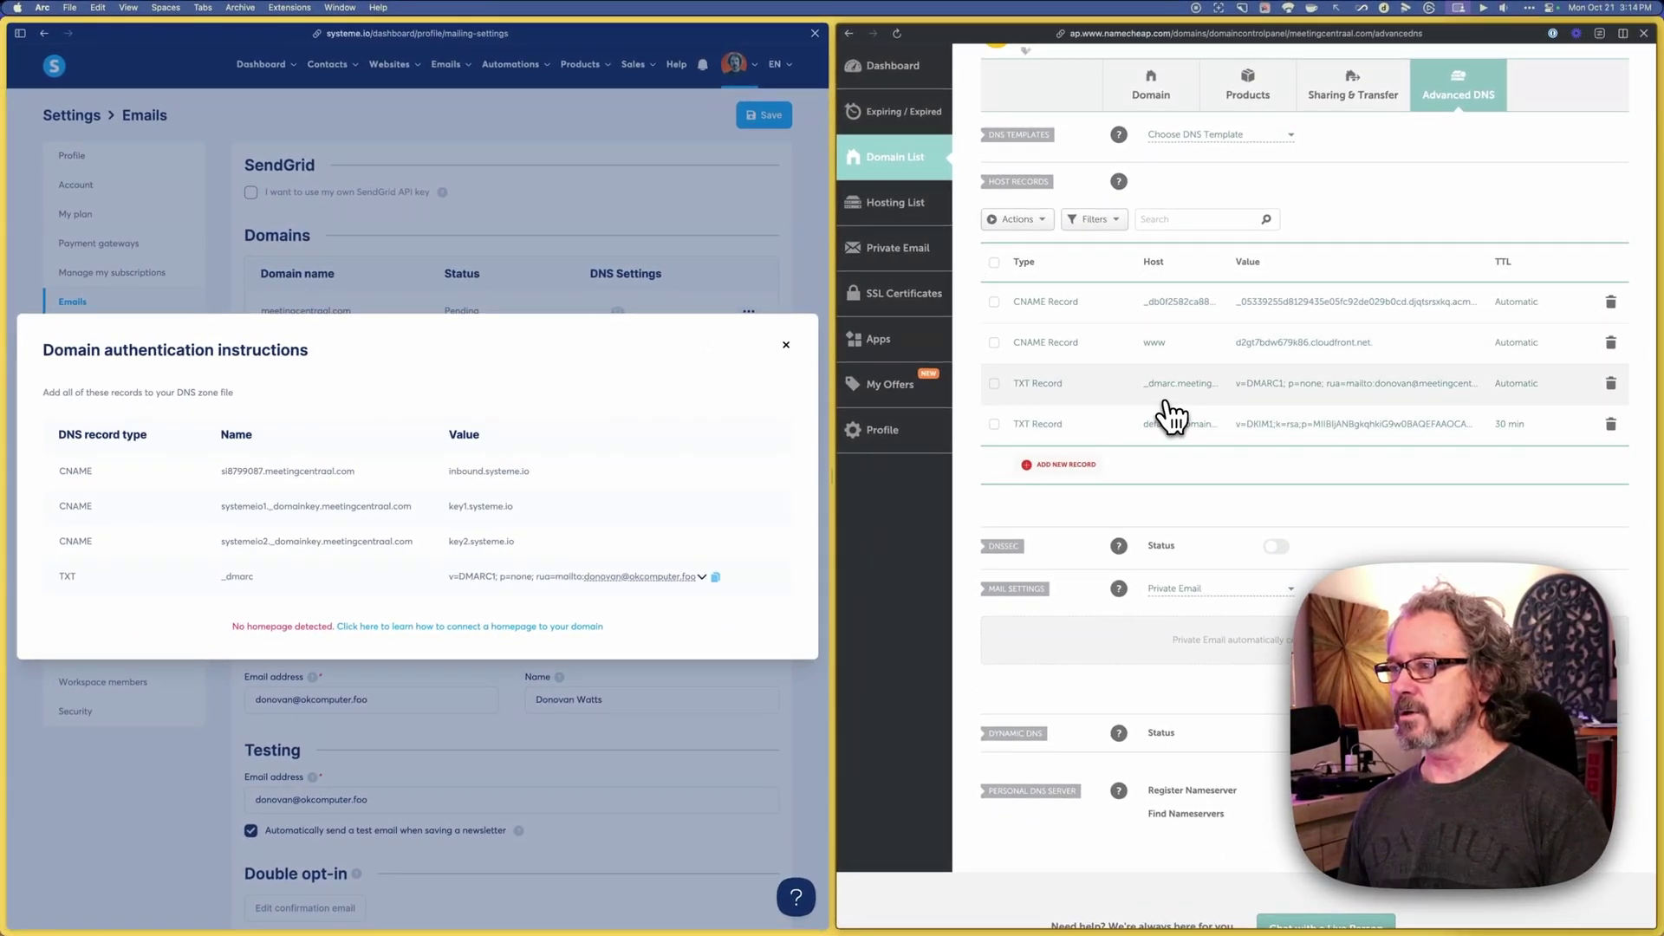
pyautogui.scroll(-1, 1177, 457)
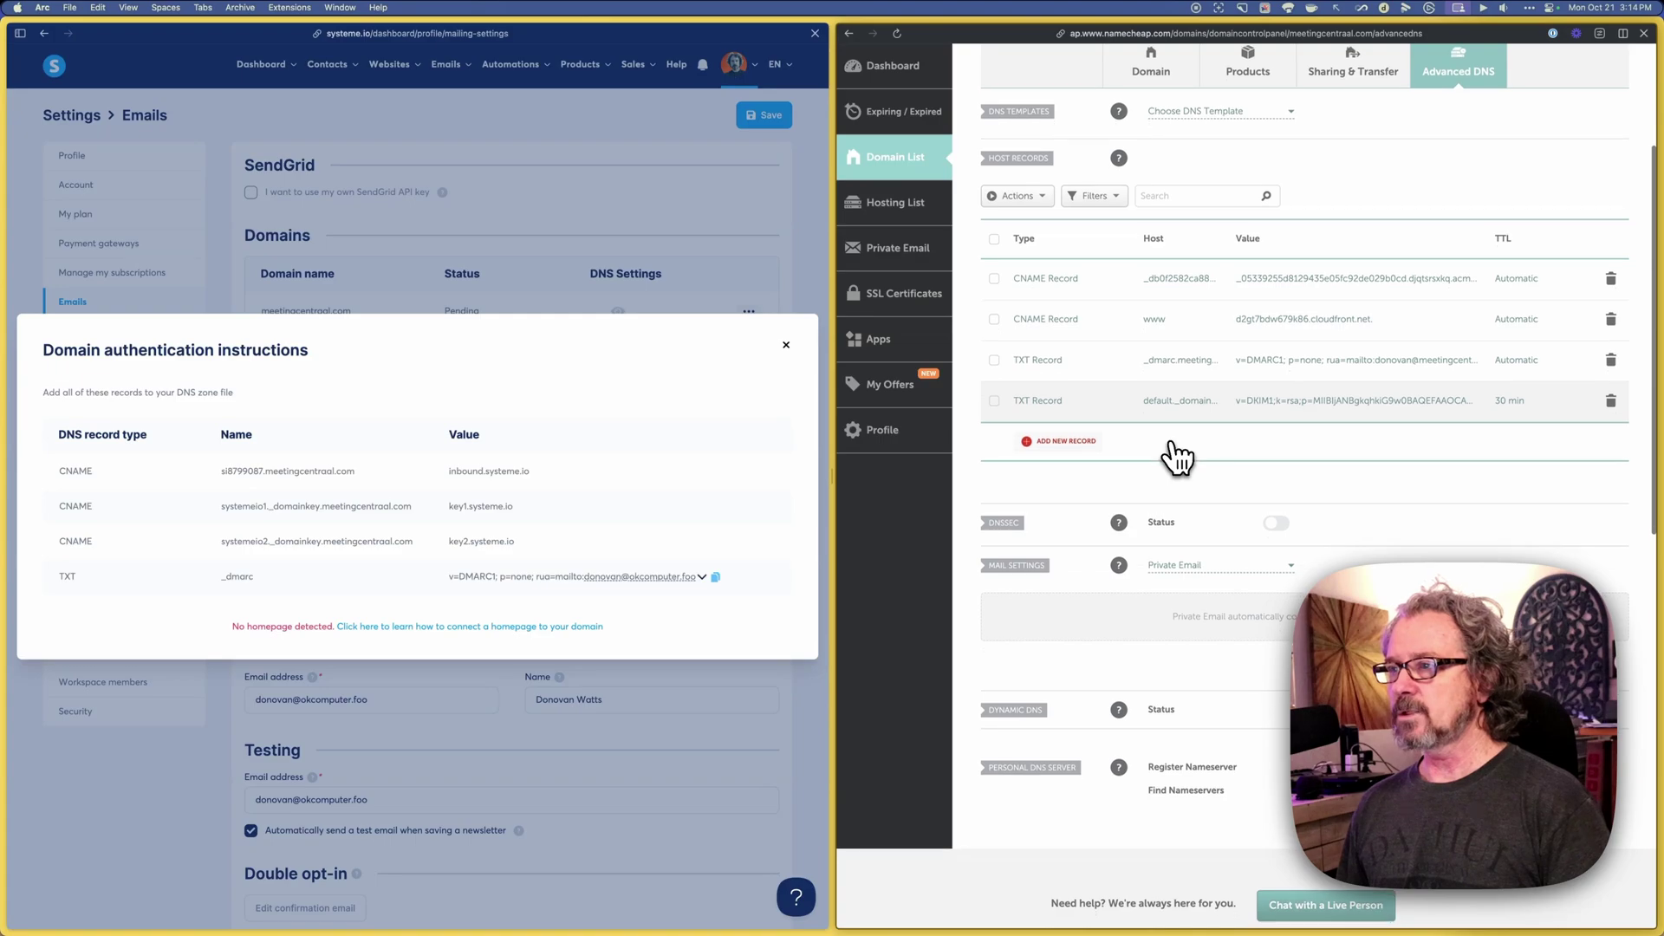
pyautogui.scroll(-1, 1177, 457)
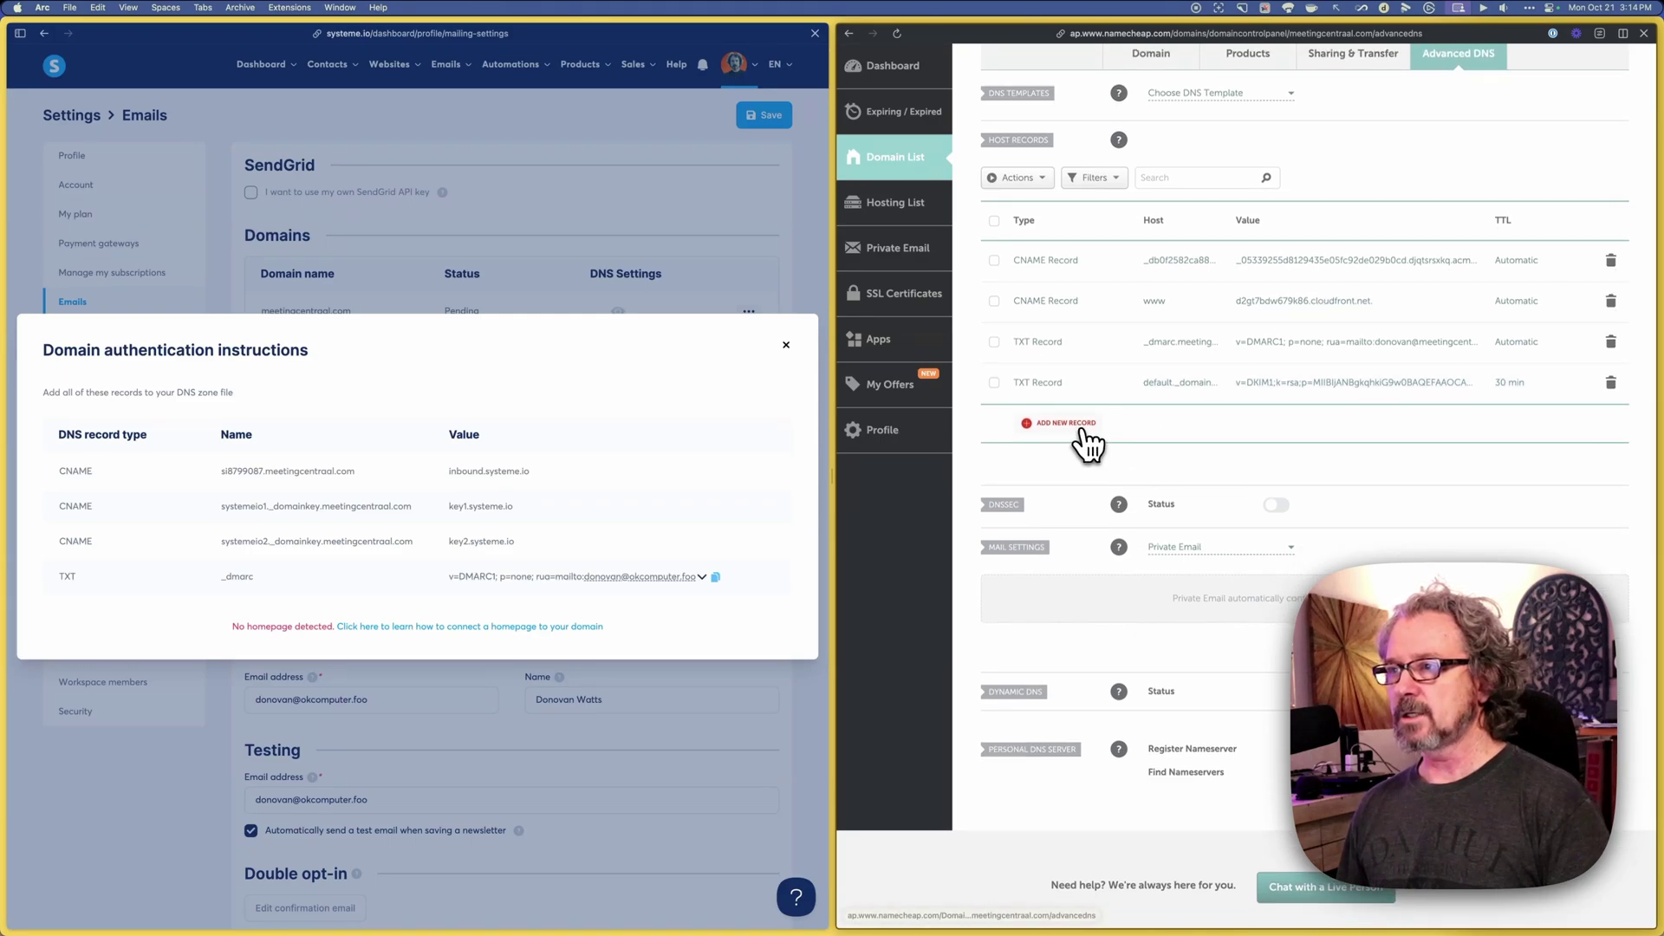
pyautogui.click(1082, 429)
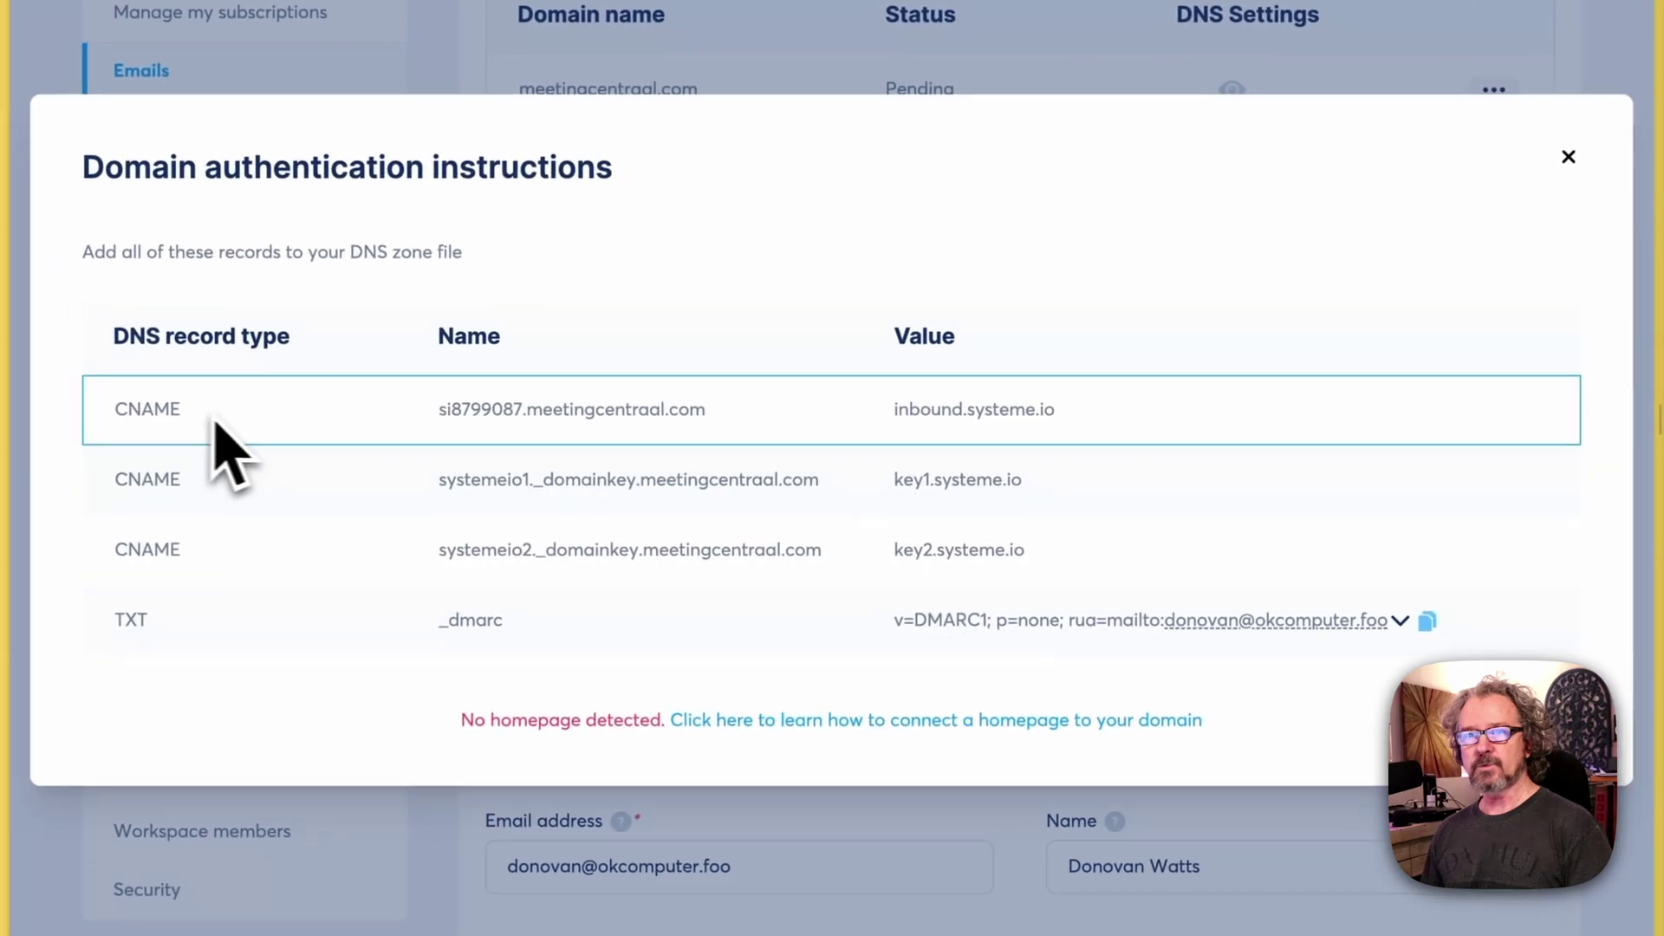
pyautogui.scroll(-3, 858, 476)
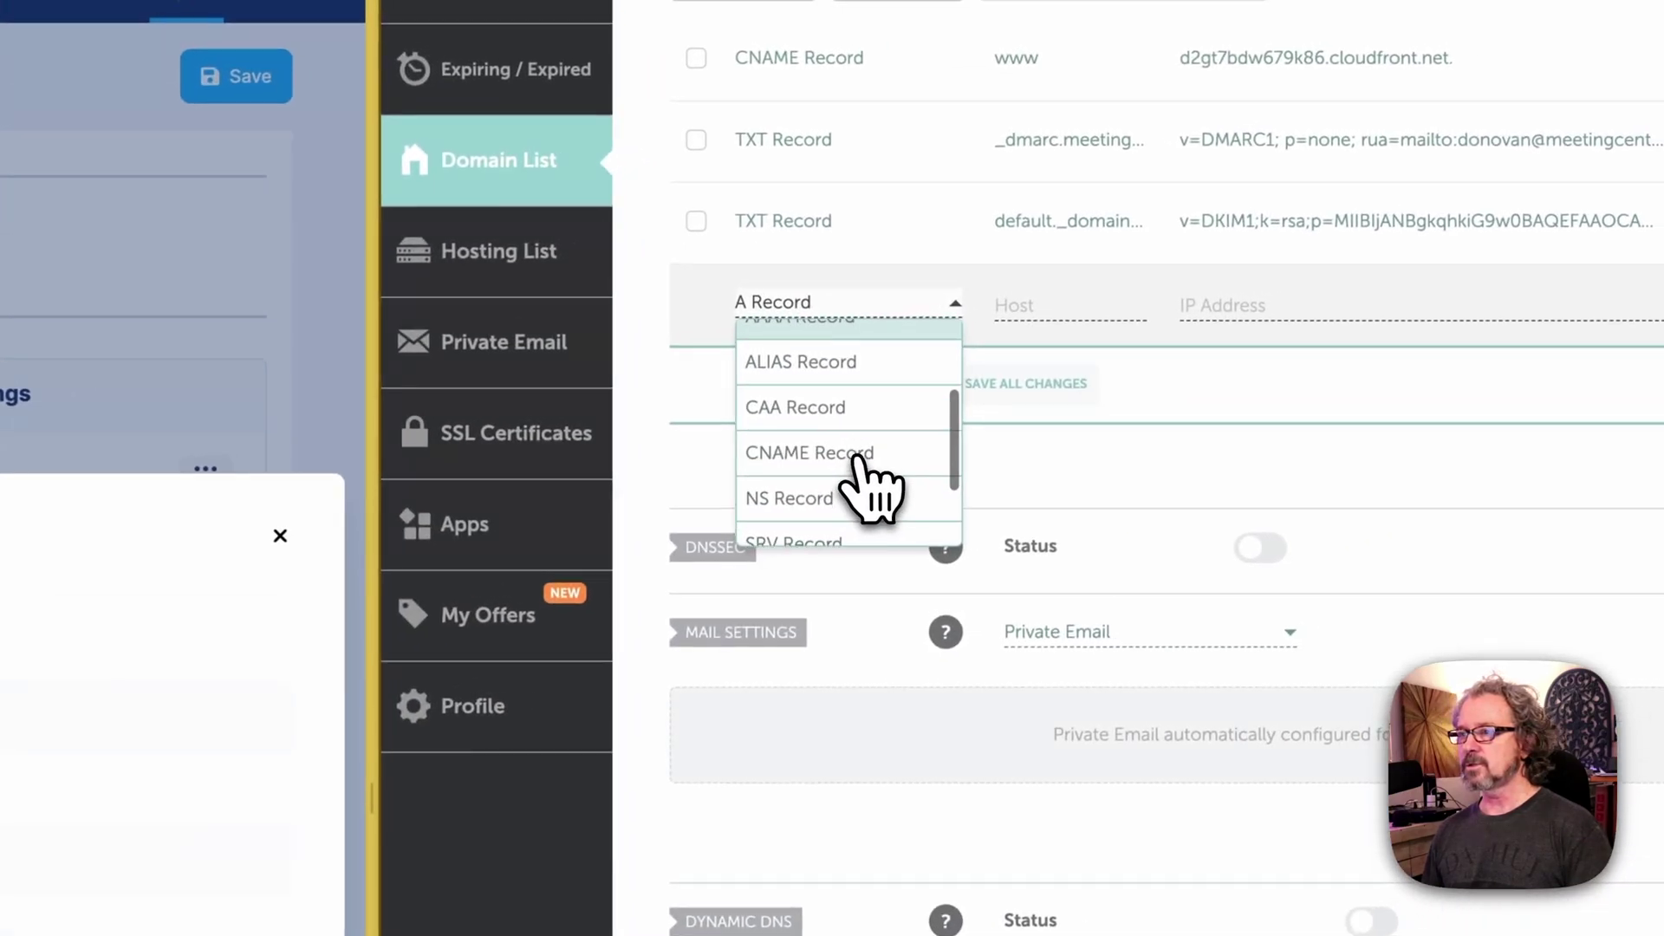
pyautogui.click(849, 452)
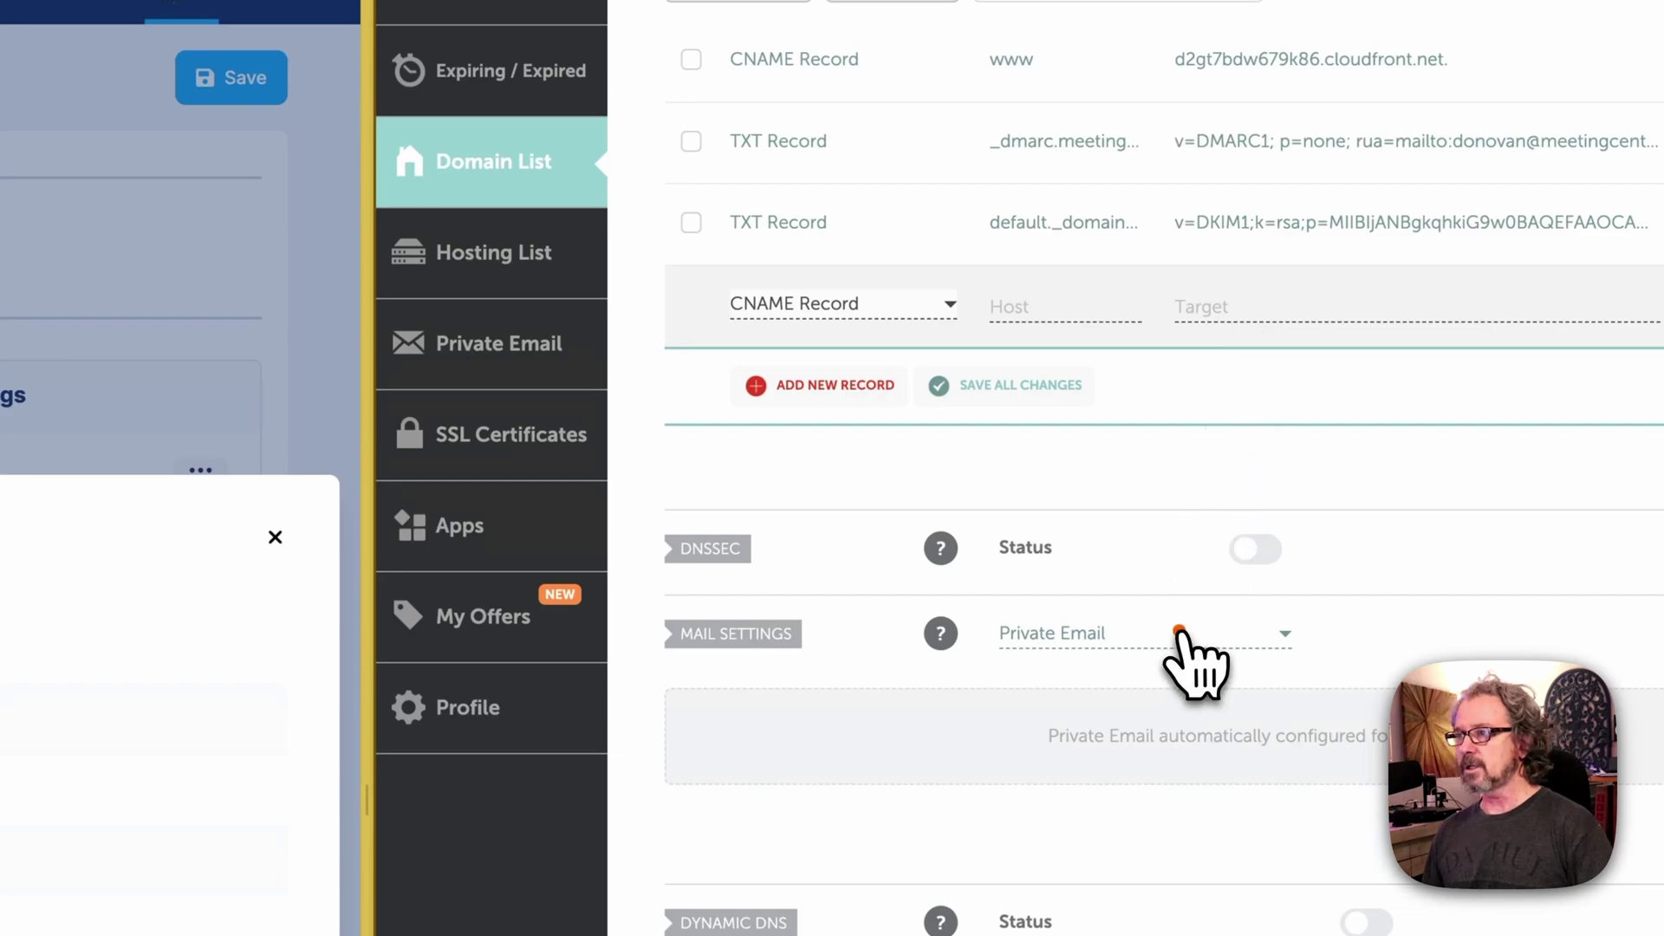
pyautogui.moveTo(1180, 633)
pyautogui.mouseDown()
pyautogui.moveTo(1128, 390)
pyautogui.moveTo(1085, 360)
pyautogui.mouseUp()
pyautogui.moveTo(1211, 490); pyautogui.dragTo(1211, 350)
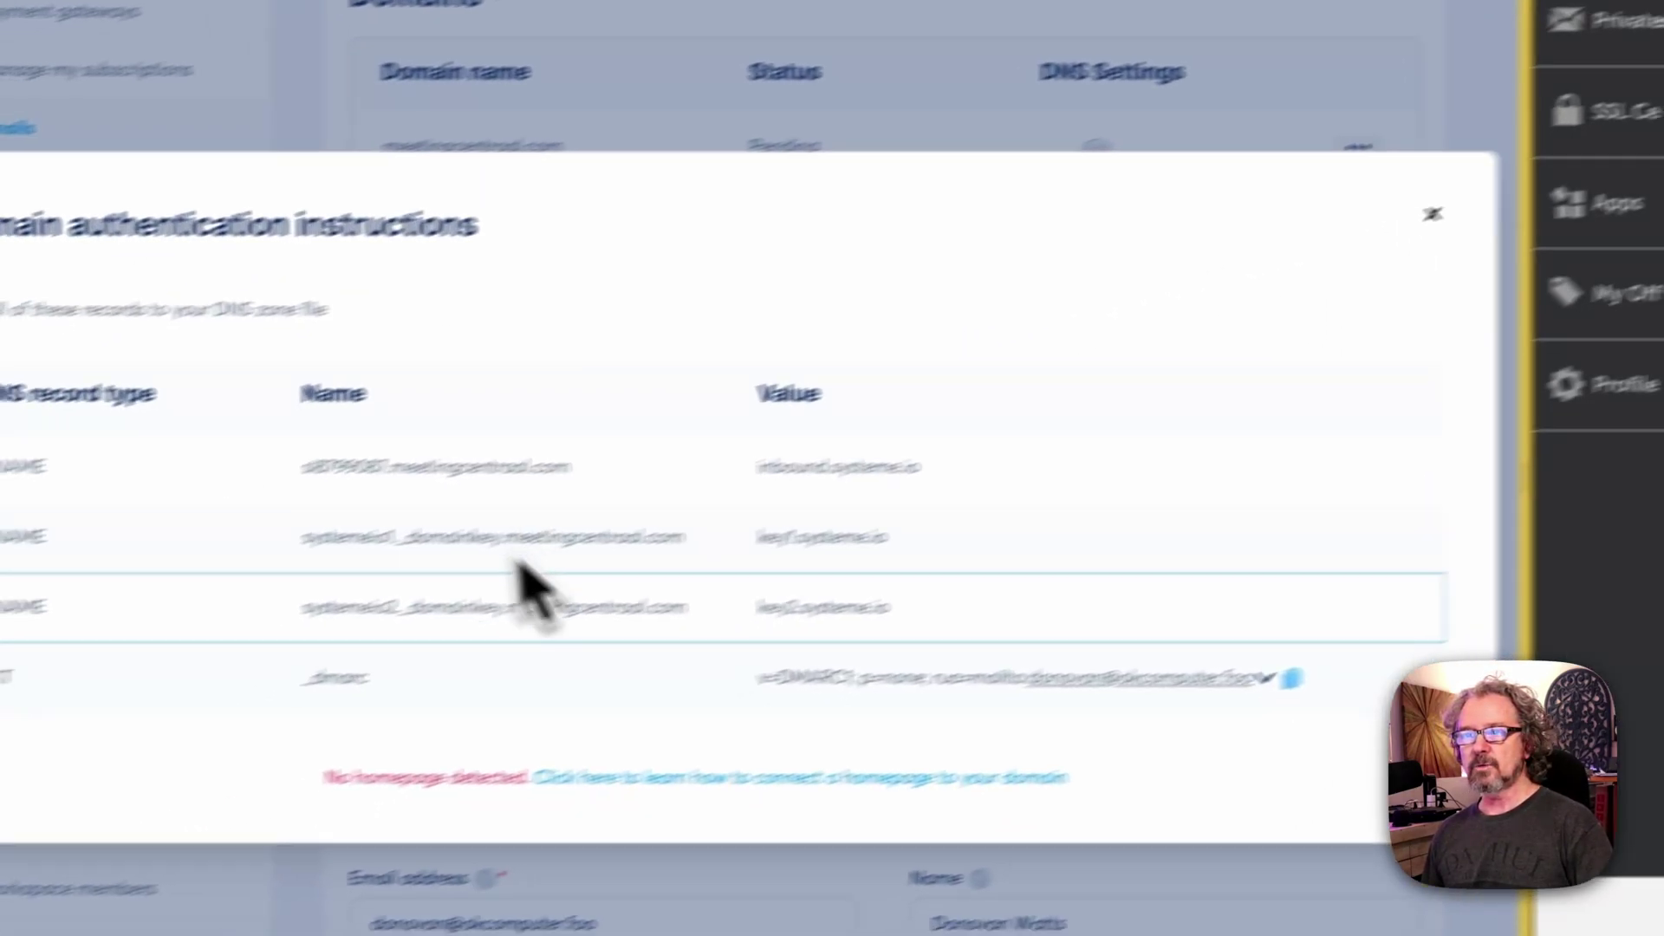
# Step: Save a CNAME record with host si8799087 pointing to inbound.systeme.io
pyautogui.moveTo(617, 588)
pyautogui.mouseDown()
pyautogui.moveTo(576, 460)
pyautogui.moveTo(524, 407)
pyautogui.mouseUp()
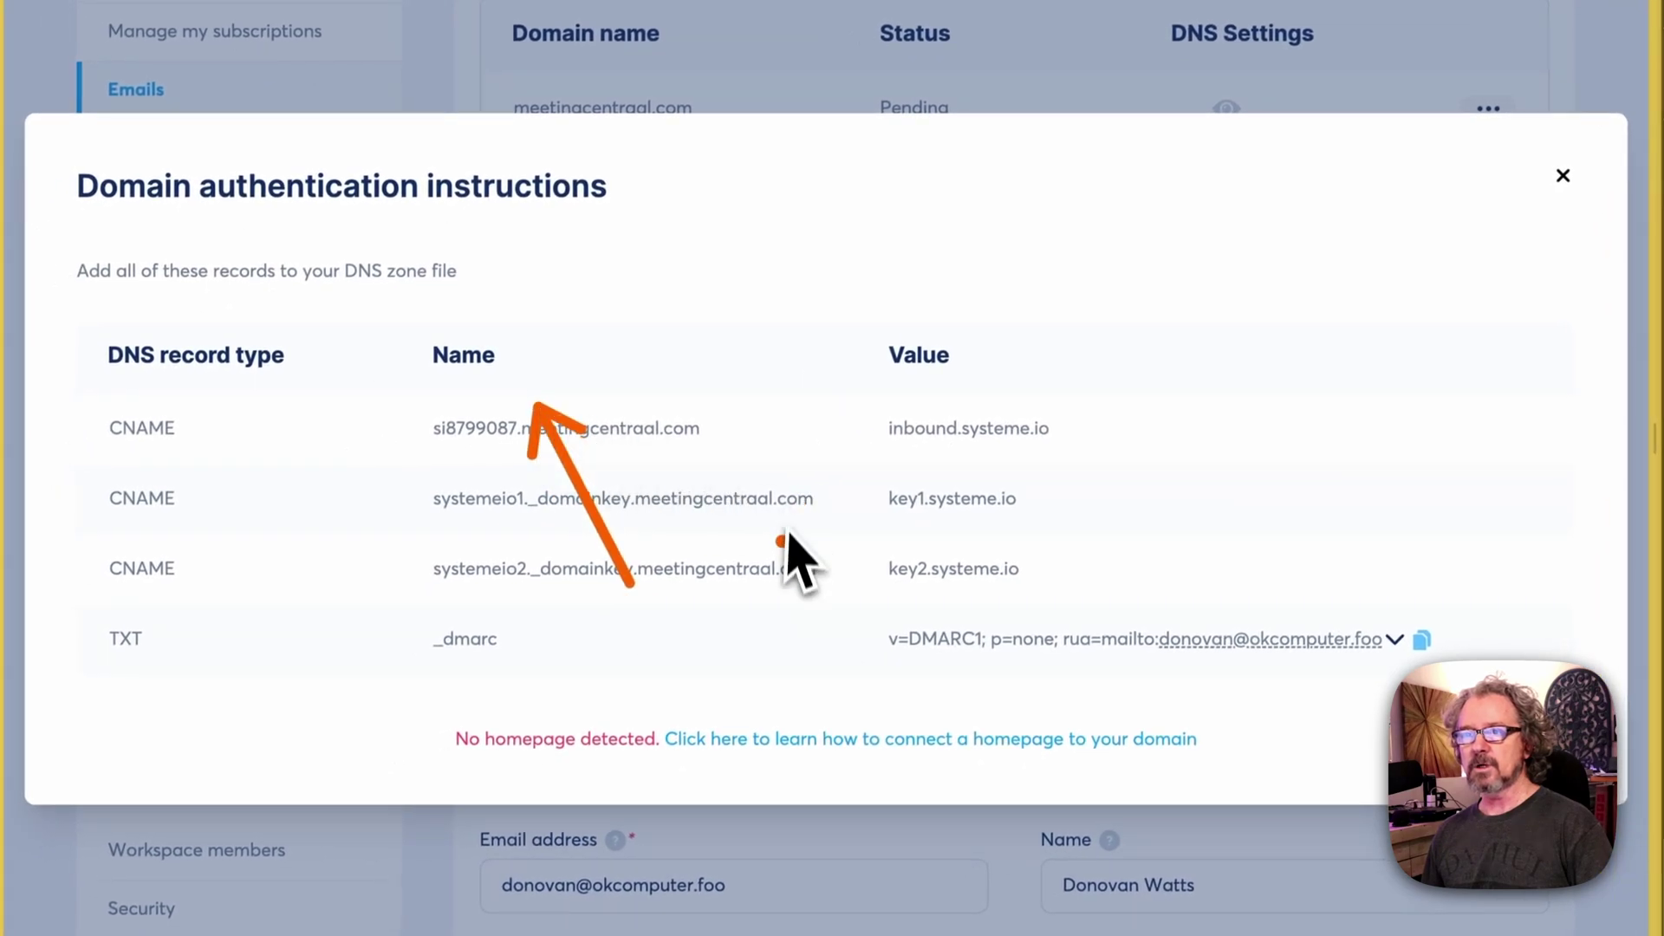
pyautogui.moveTo(766, 549); pyautogui.dragTo(894, 385)
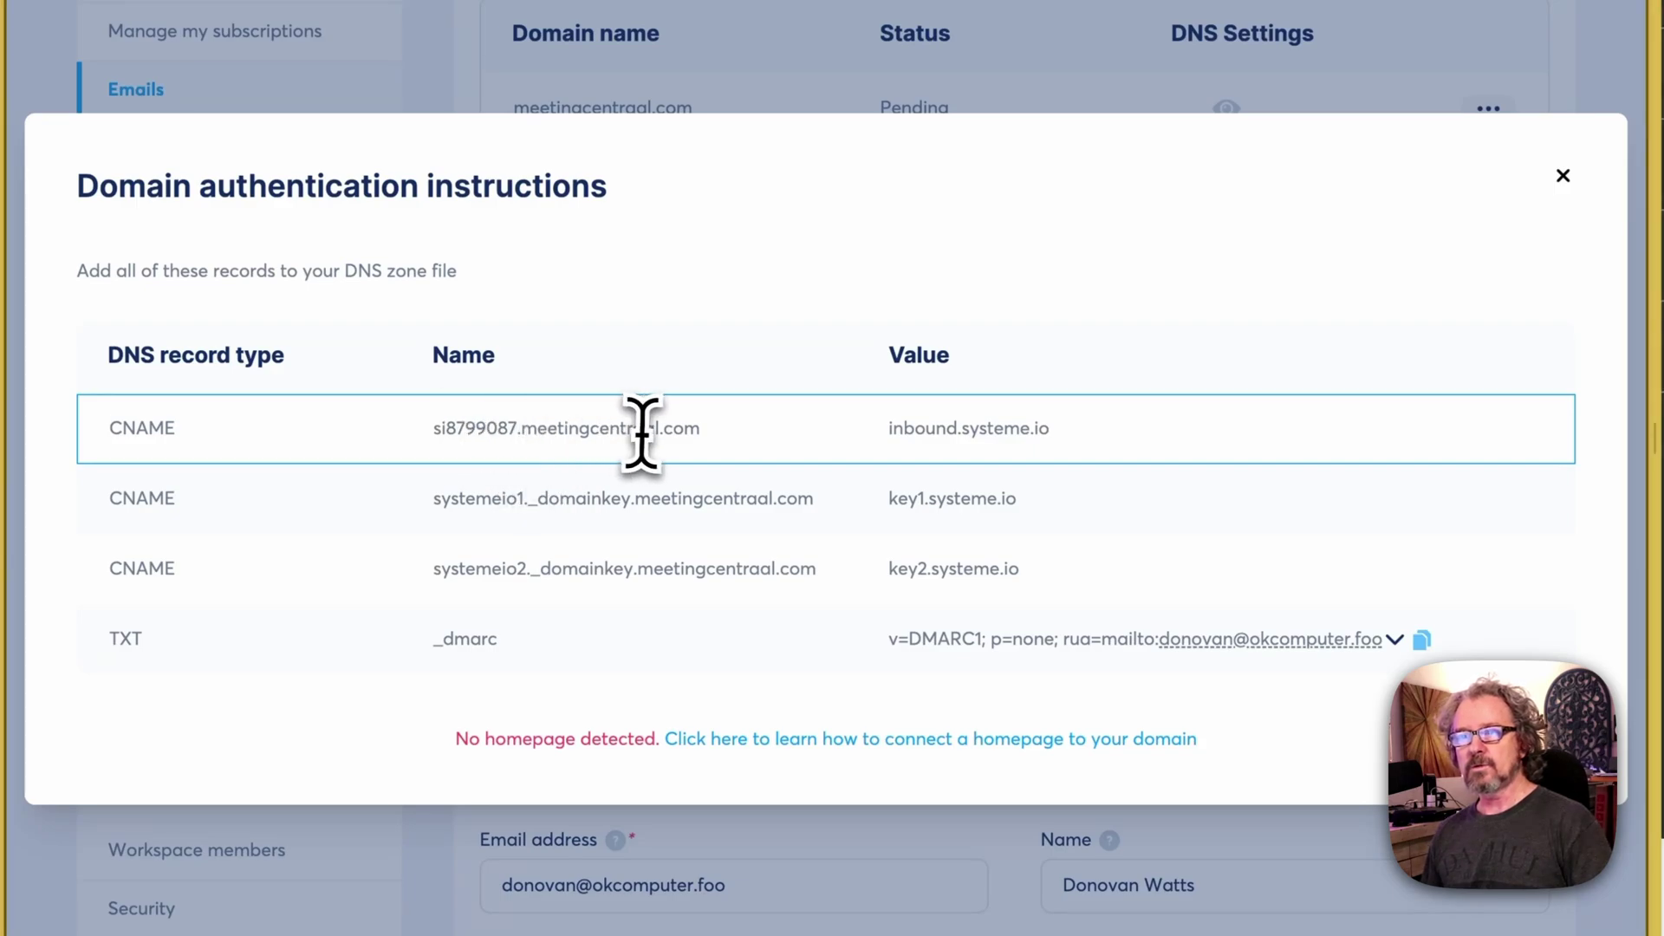
pyautogui.moveTo(691, 438); pyautogui.dragTo(432, 426)
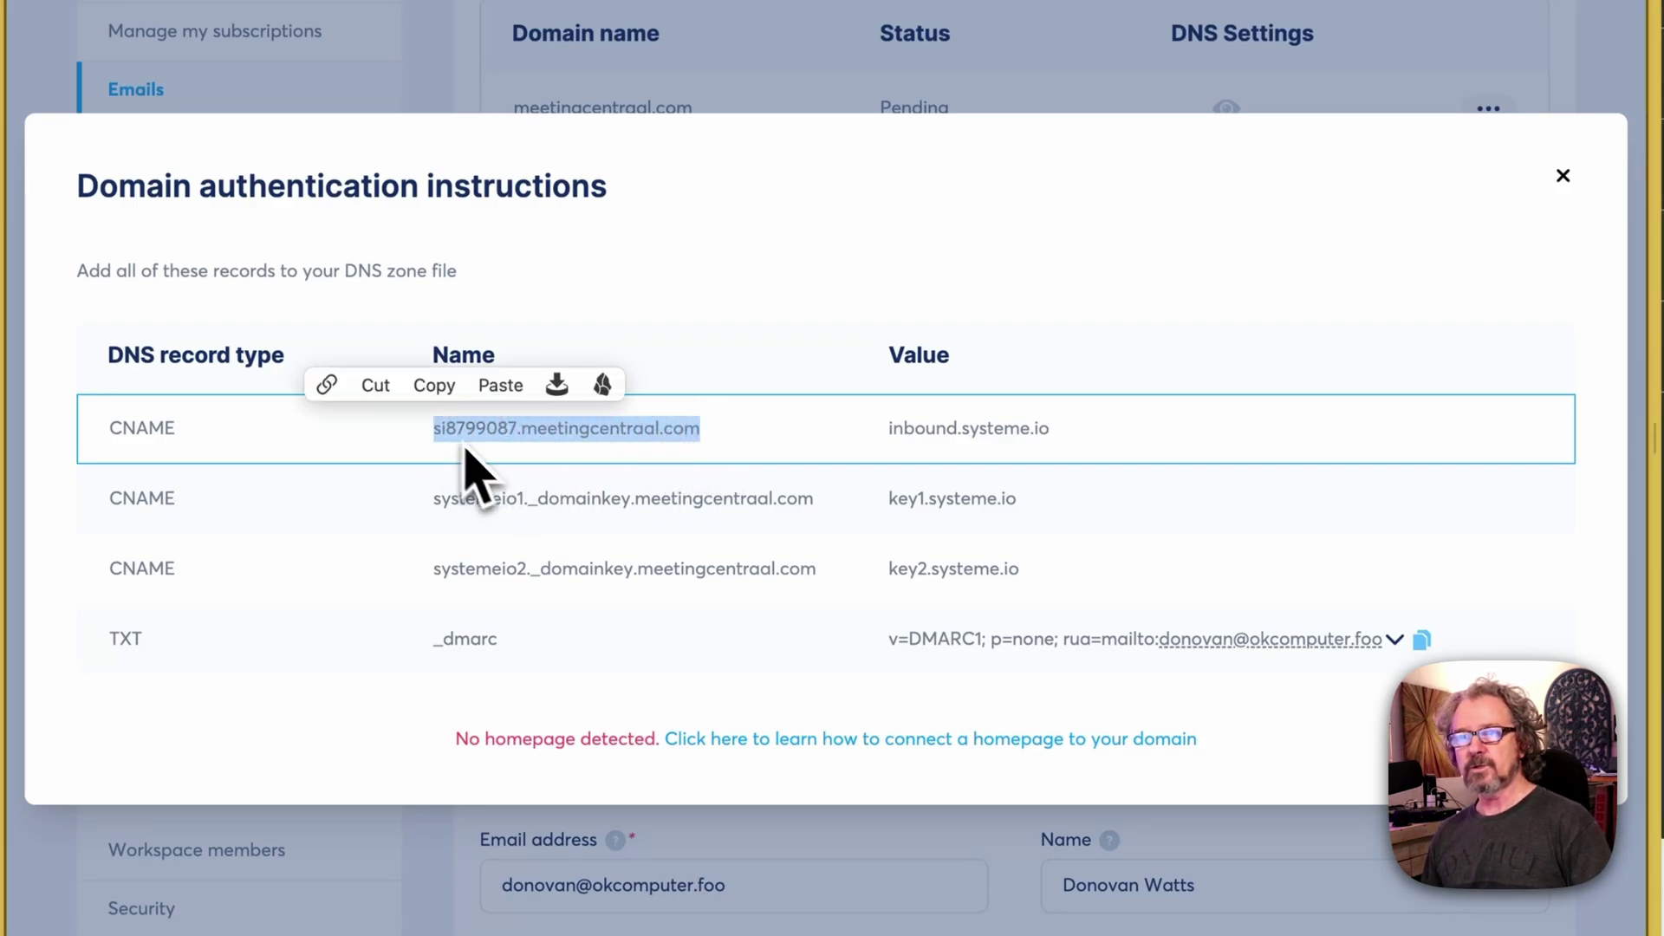
pyautogui.click(492, 453)
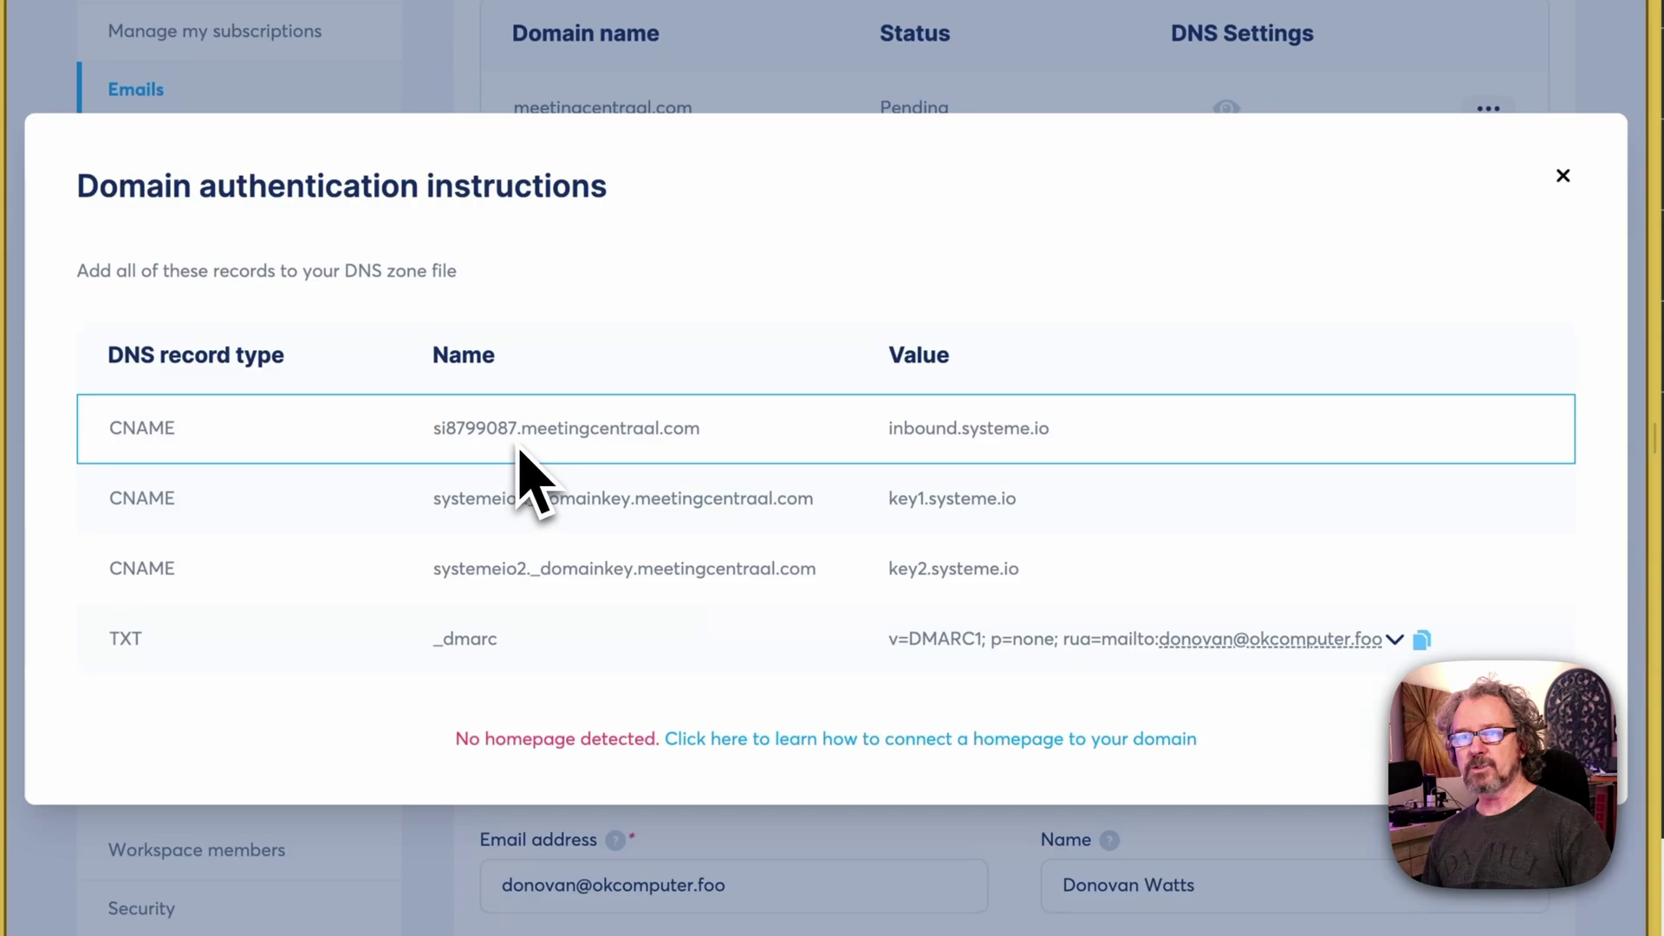
pyautogui.rightClick(446, 427)
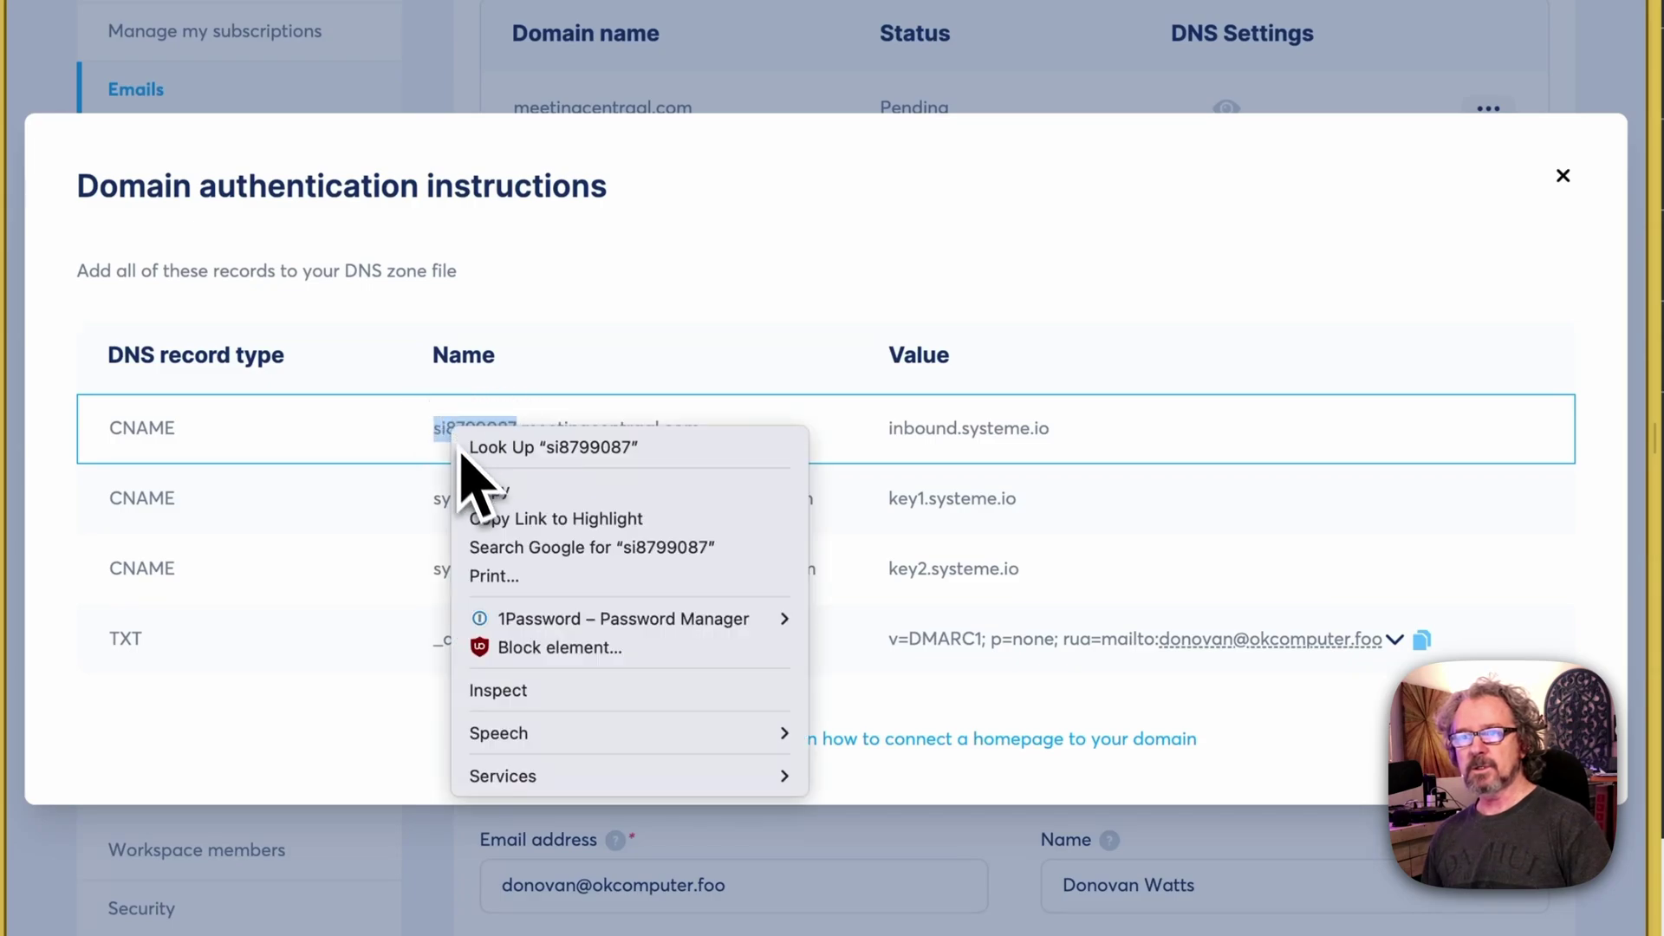
pyautogui.click(482, 490)
pyautogui.hotkey('ctrl', 'Right')
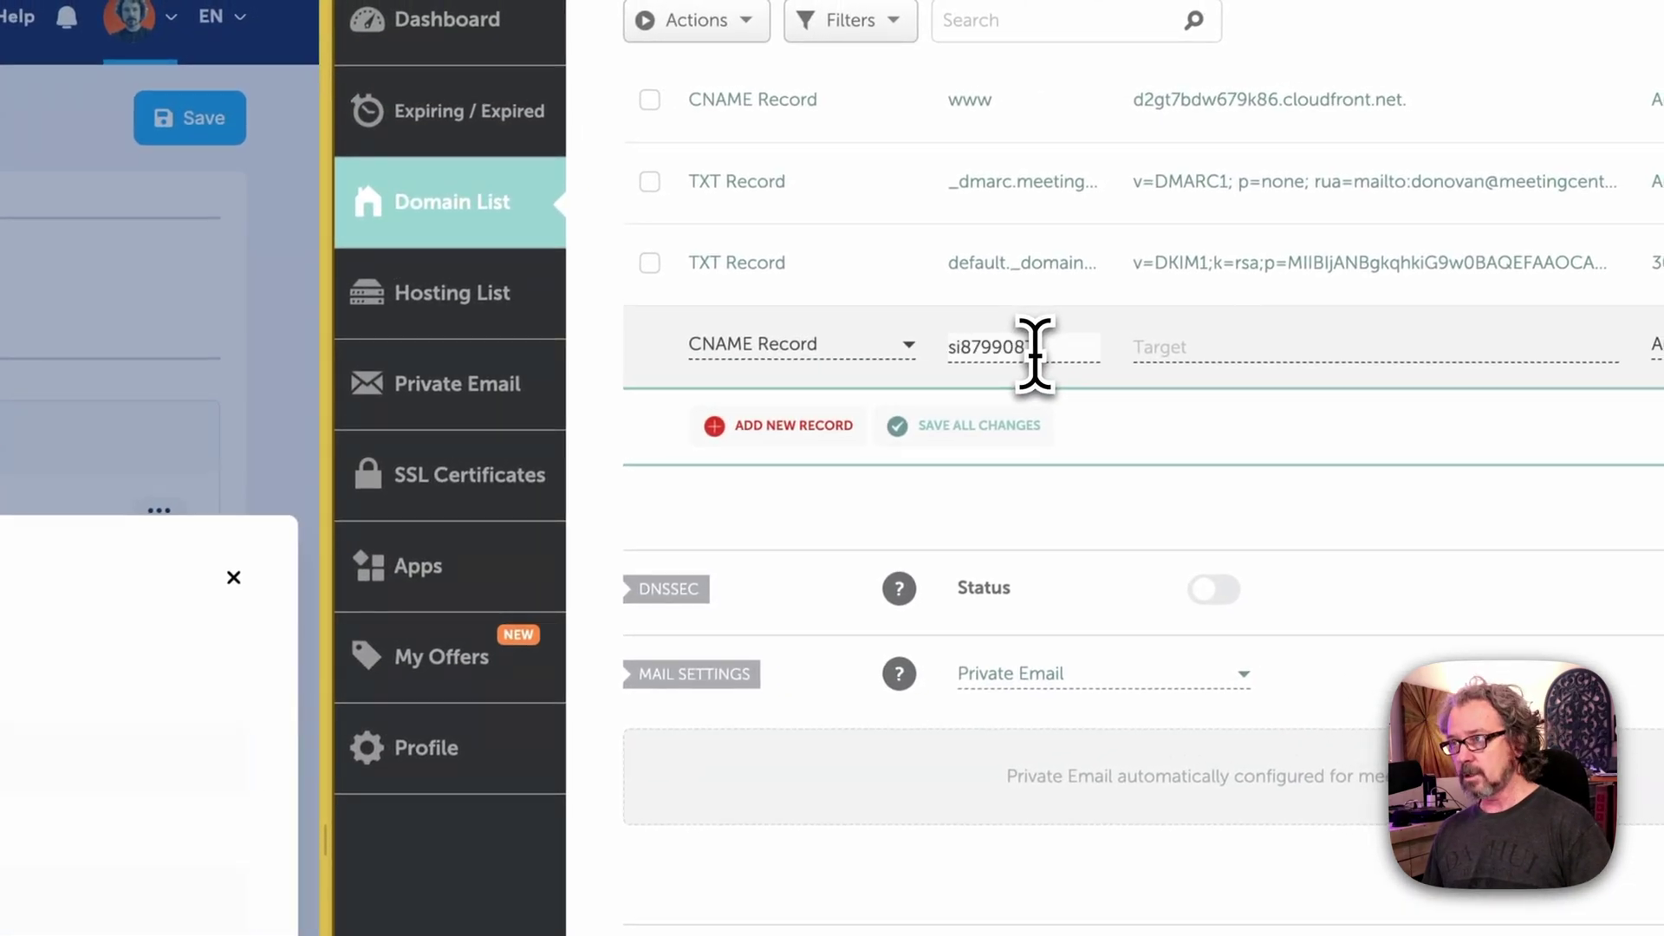
pyautogui.click(1214, 353)
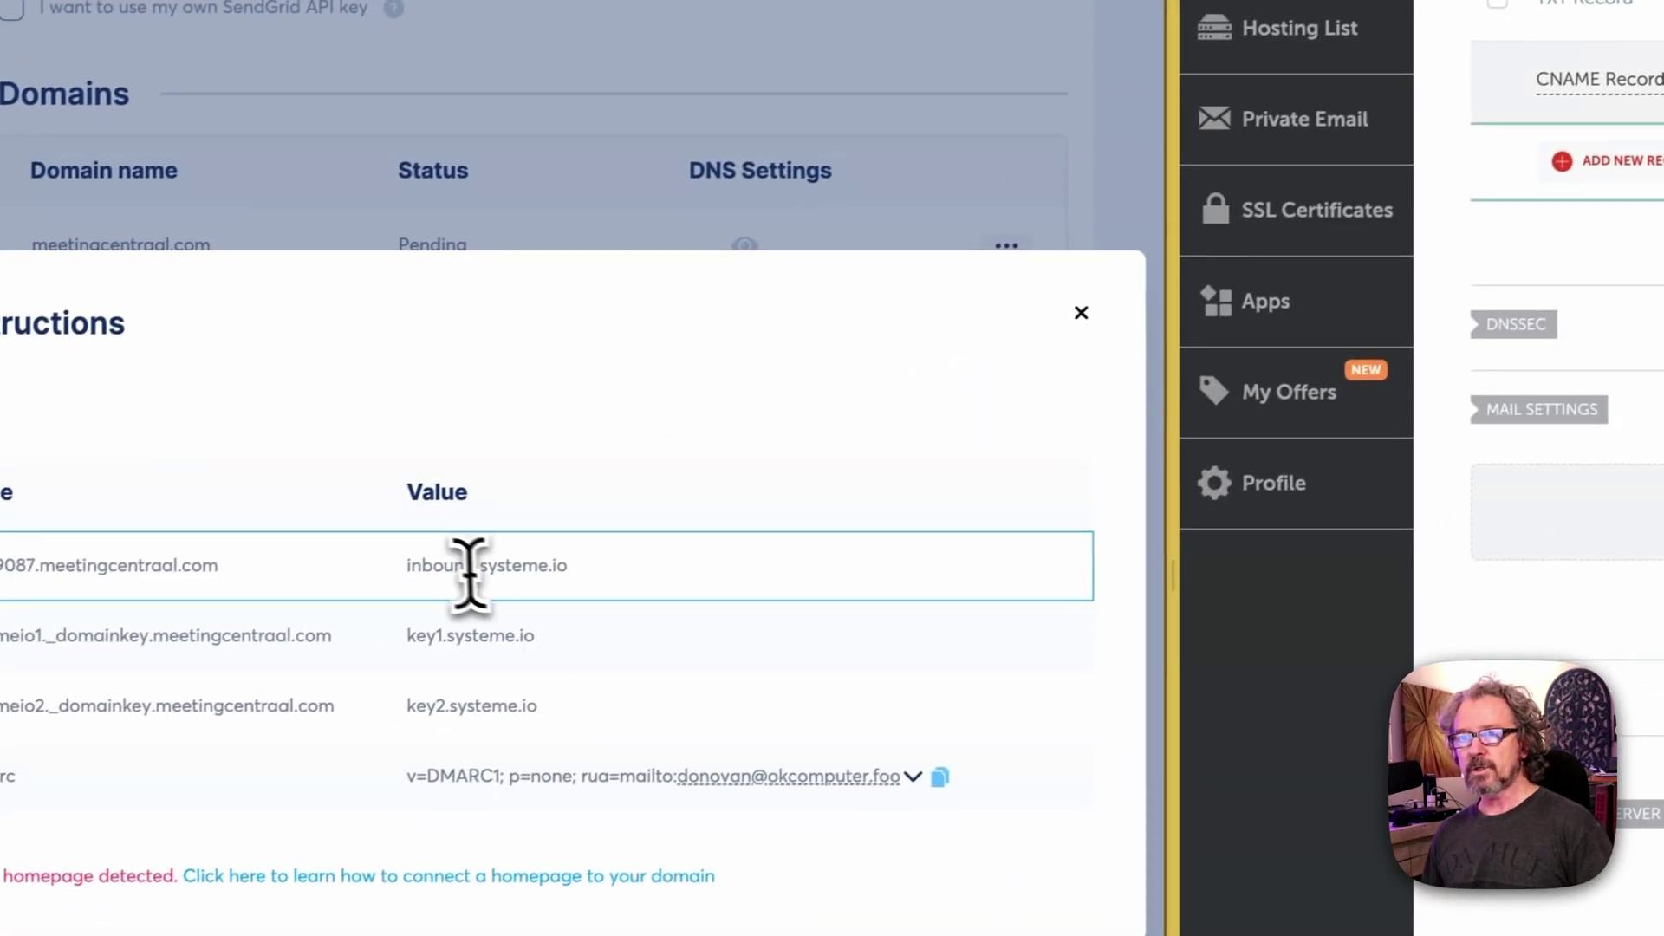
pyautogui.moveTo(406, 565); pyautogui.dragTo(657, 589)
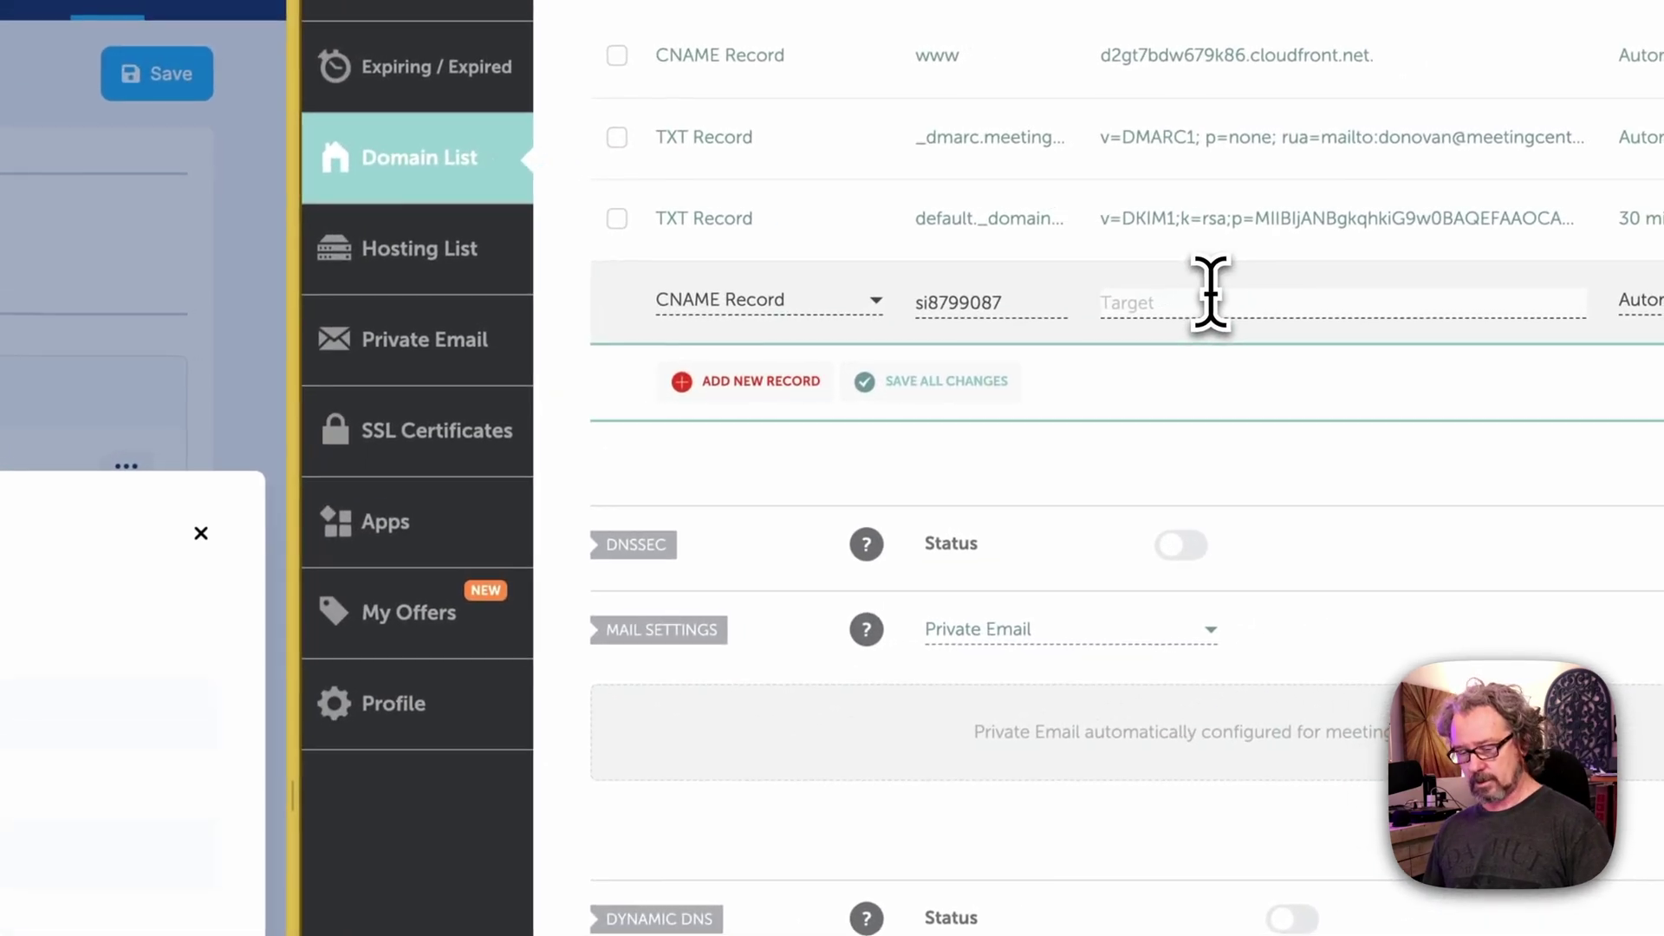
pyautogui.hotkey('ctrl', 'v')
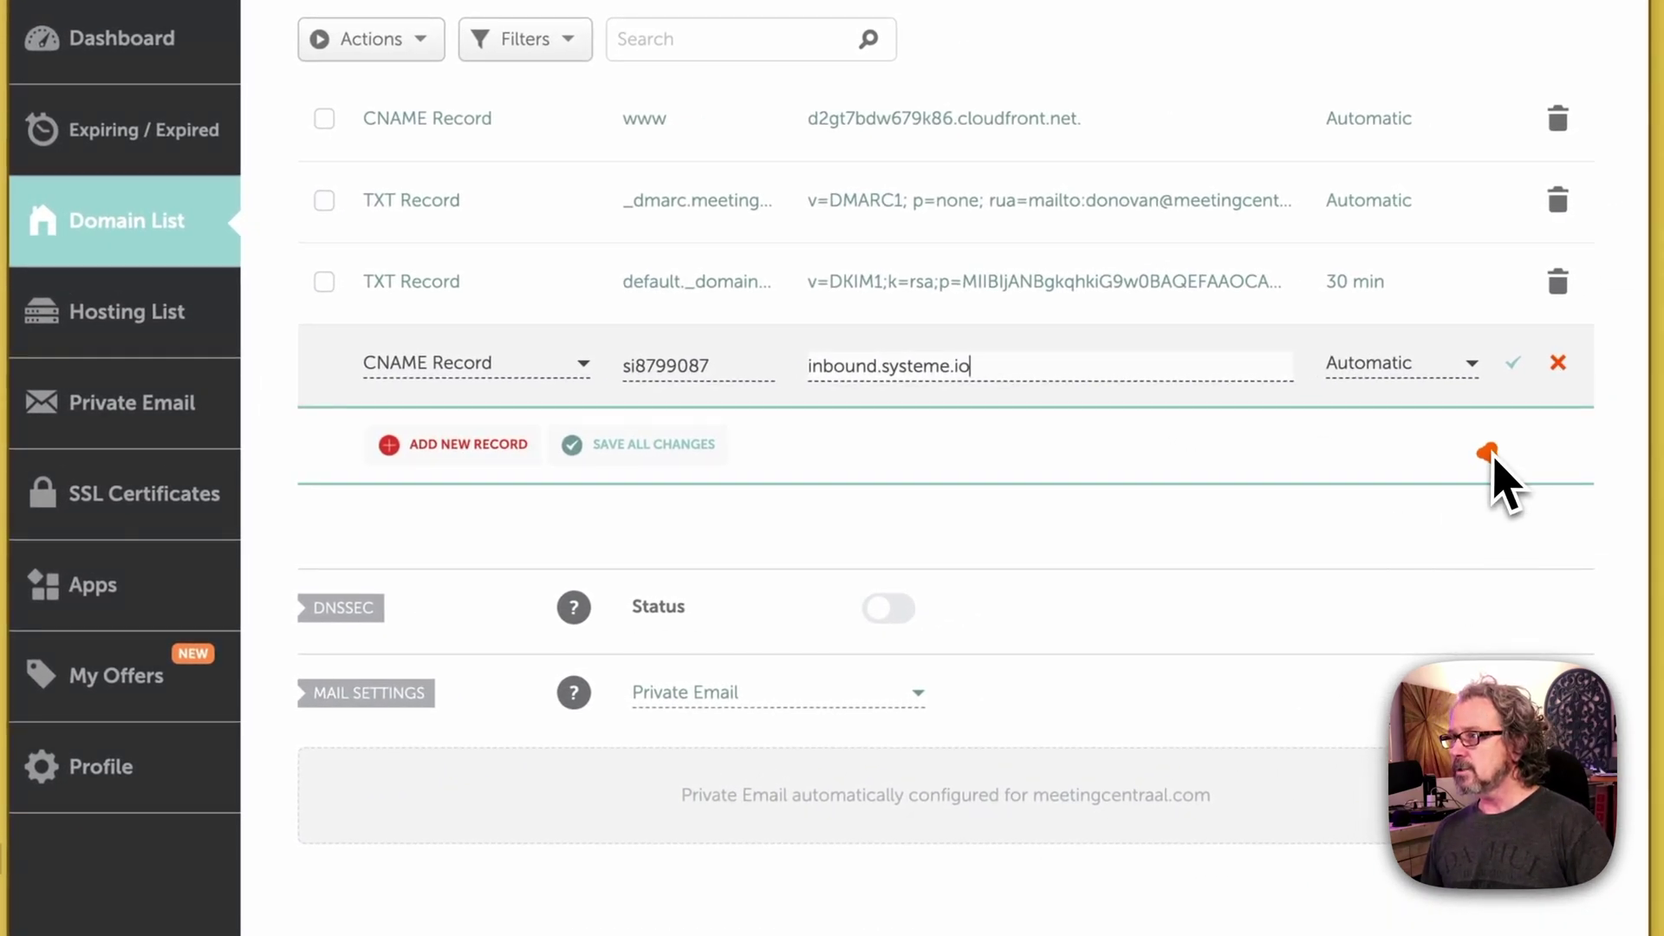
pyautogui.click(1513, 364)
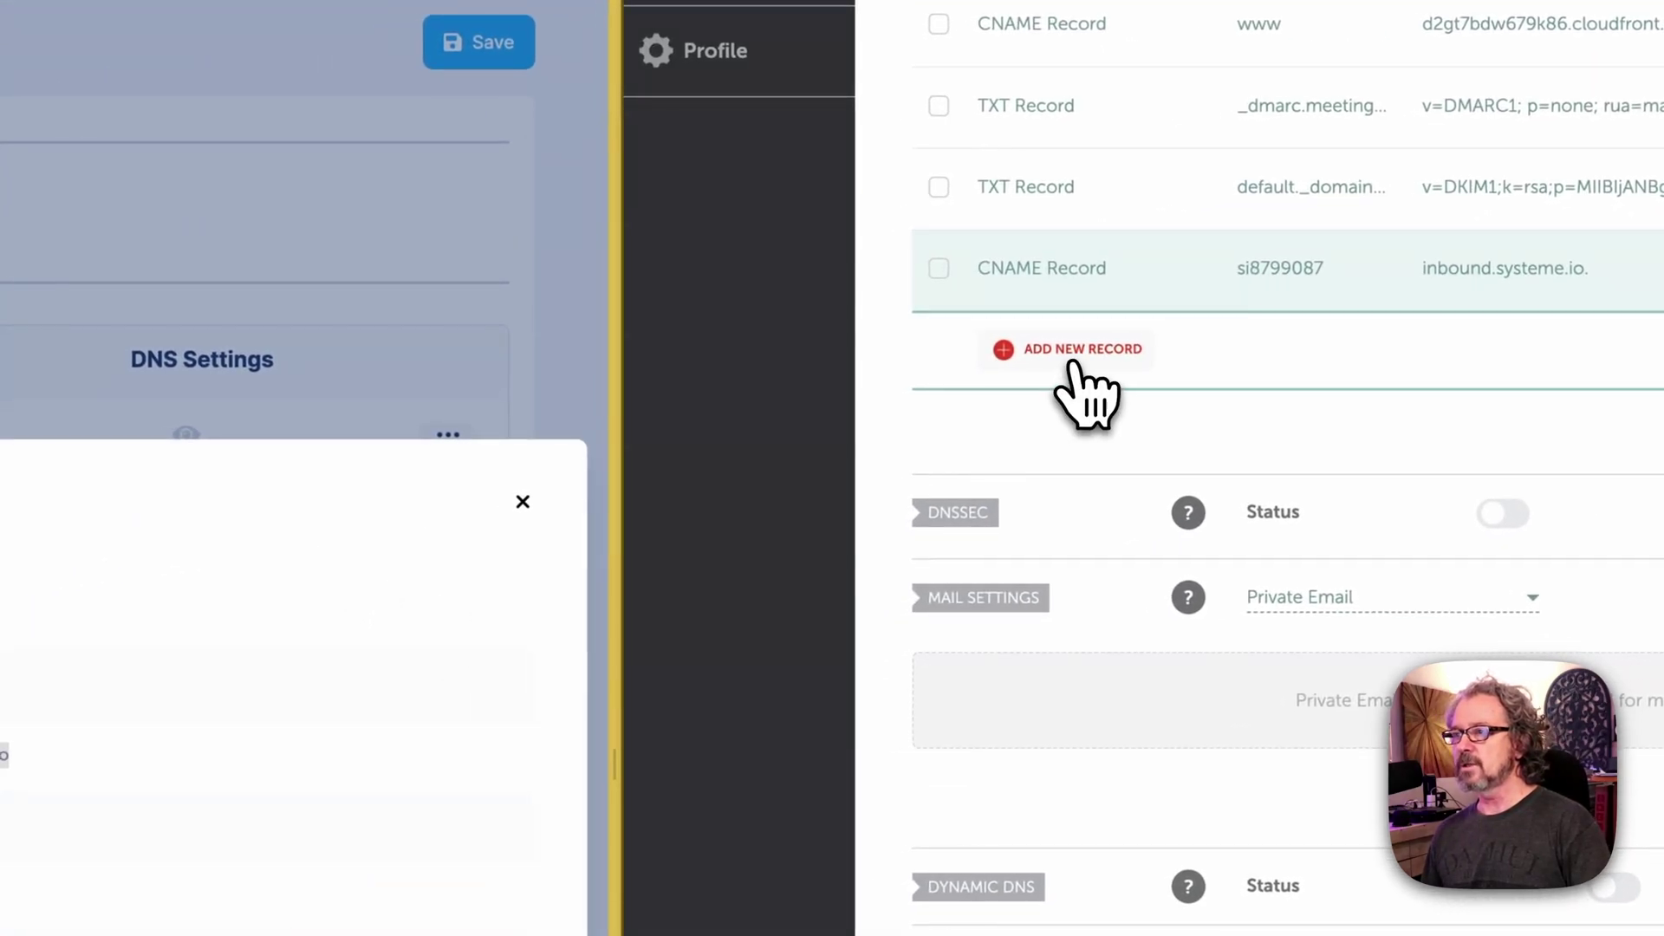
# Step: Add and save a CNAME record systemeio1._domainkey targeting key1.systeme.io
pyautogui.click(1074, 369)
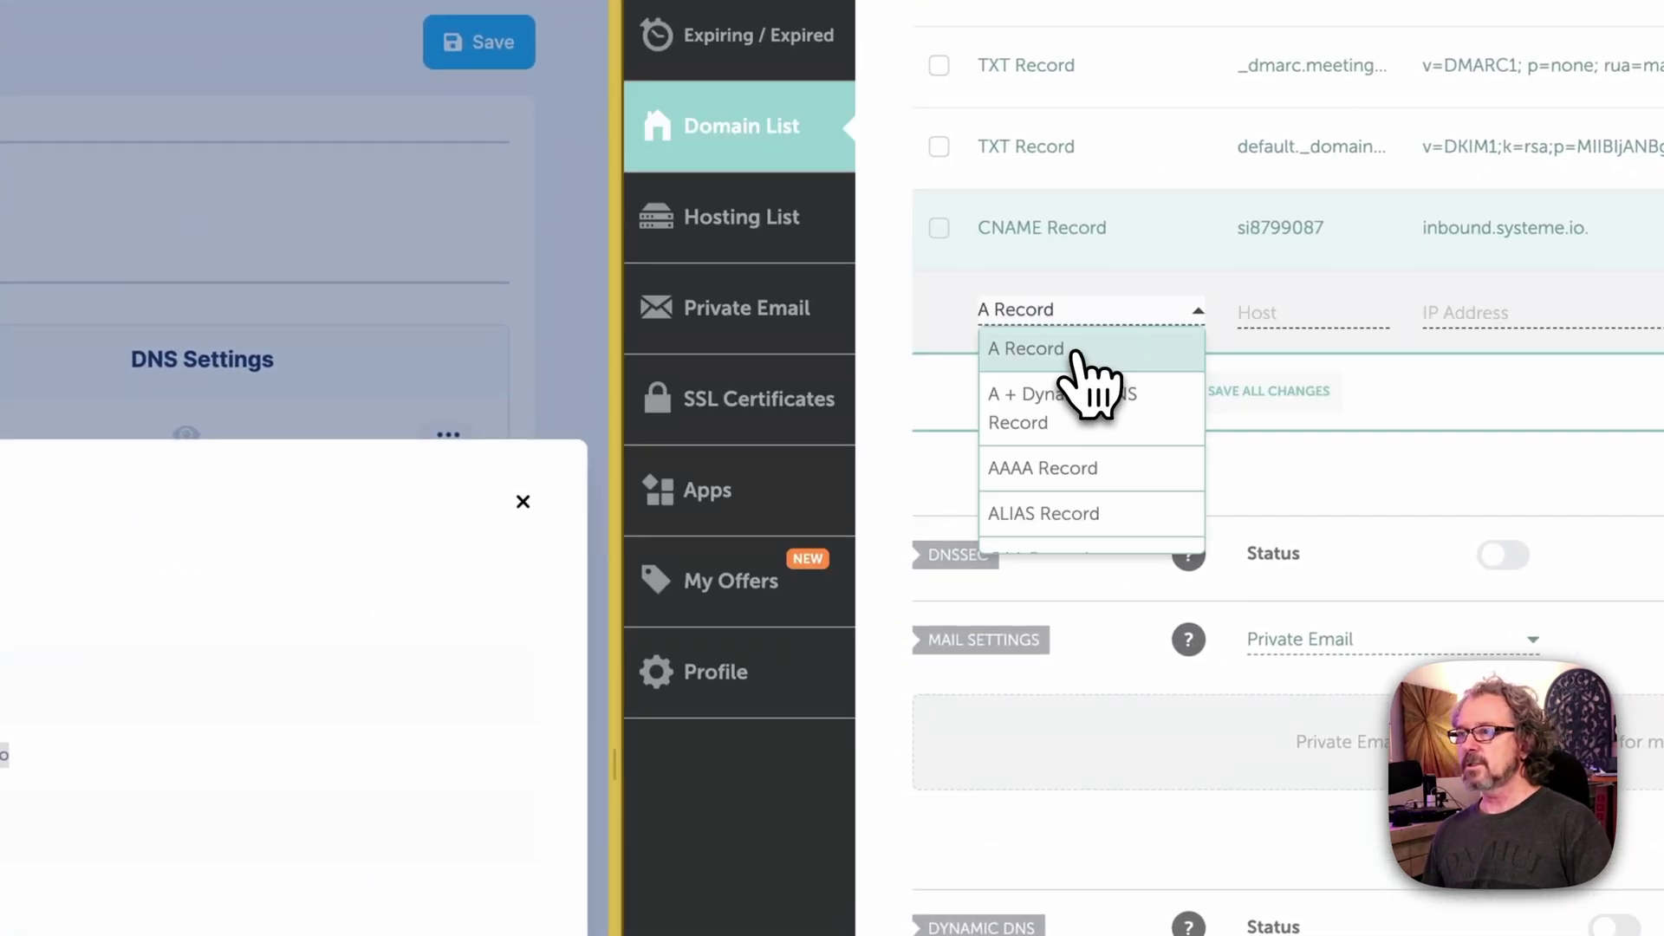
pyautogui.scroll(-3, 1079, 477)
pyautogui.click(1078, 477)
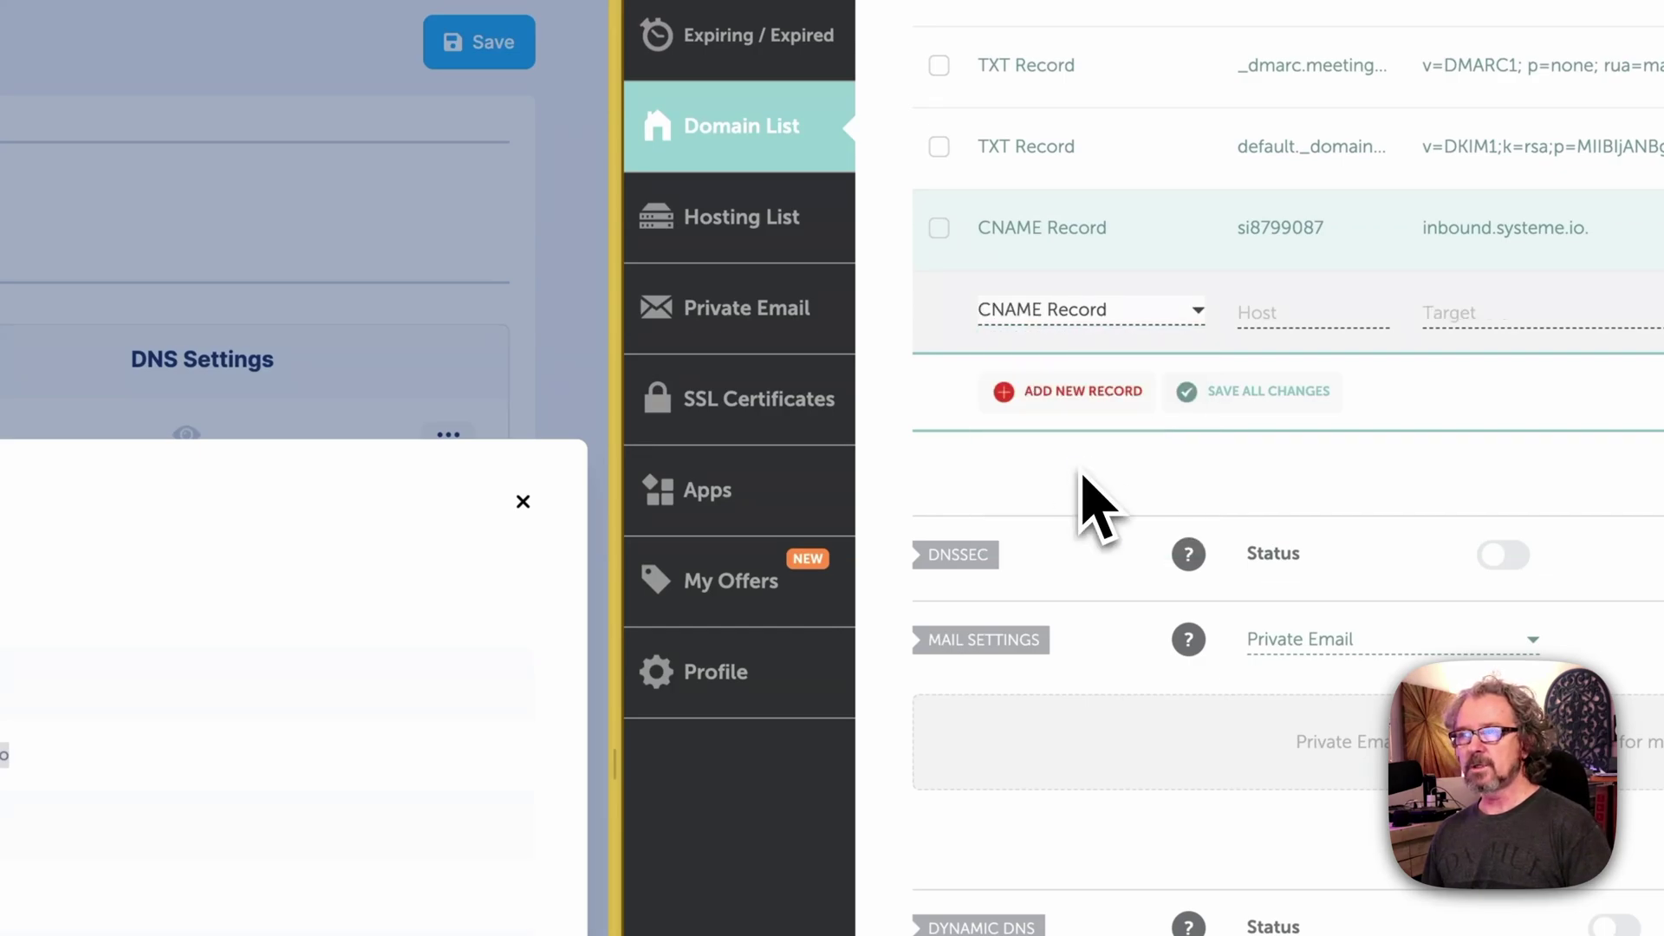
pyautogui.click(1249, 322)
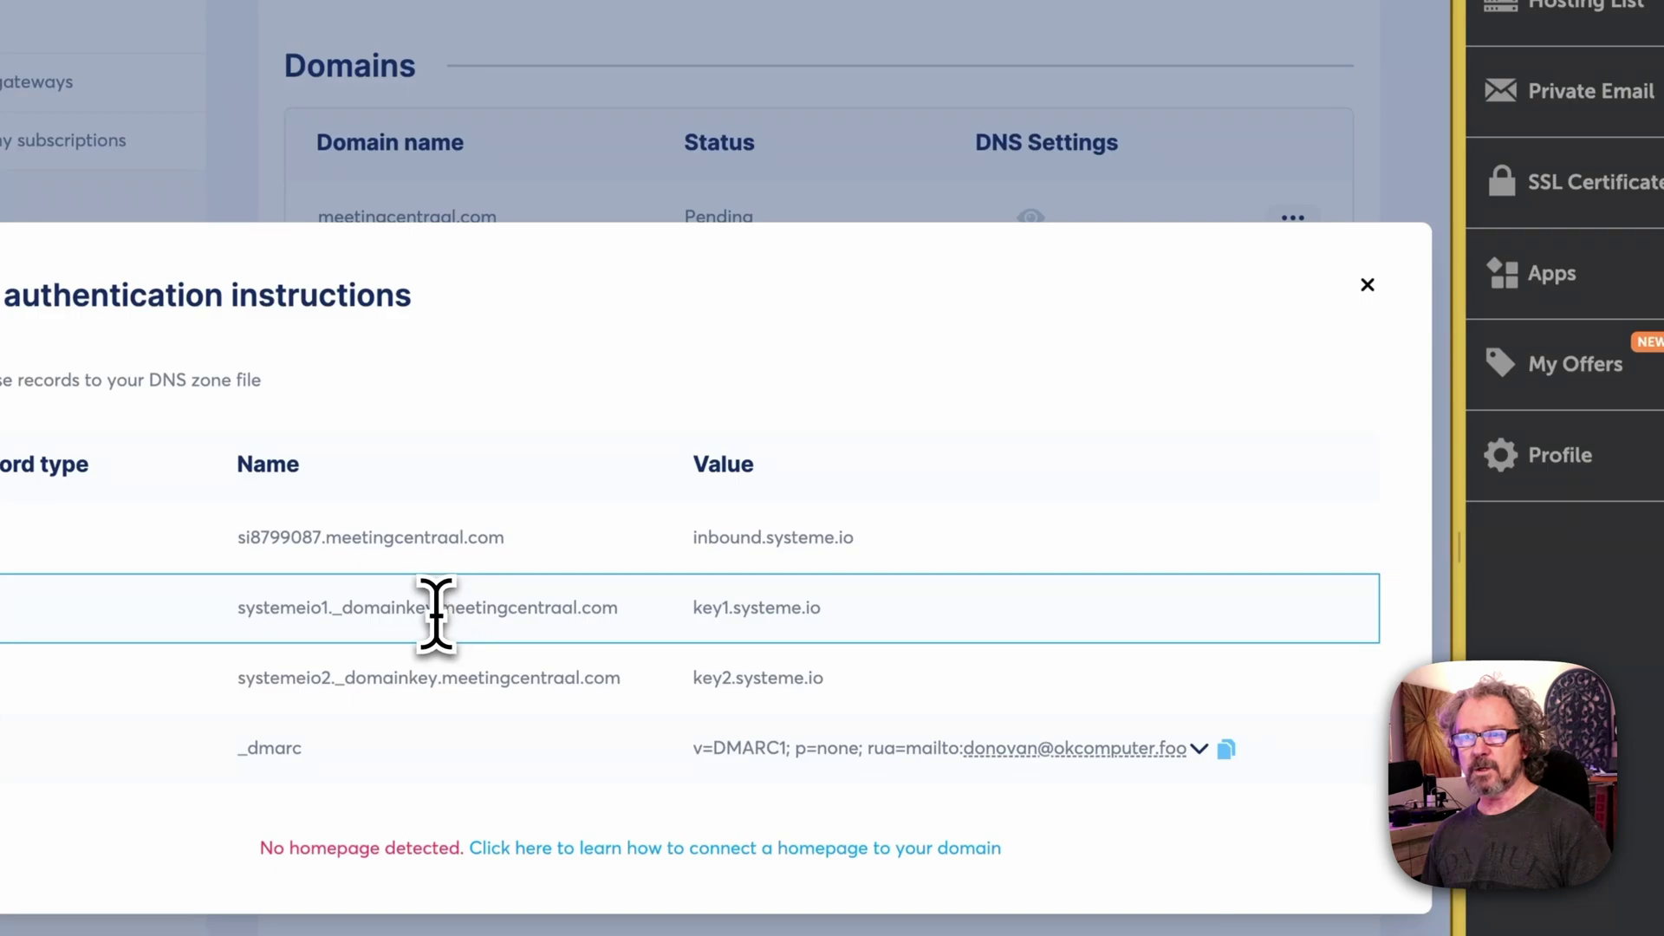
pyautogui.moveTo(436, 611); pyautogui.dragTo(244, 631)
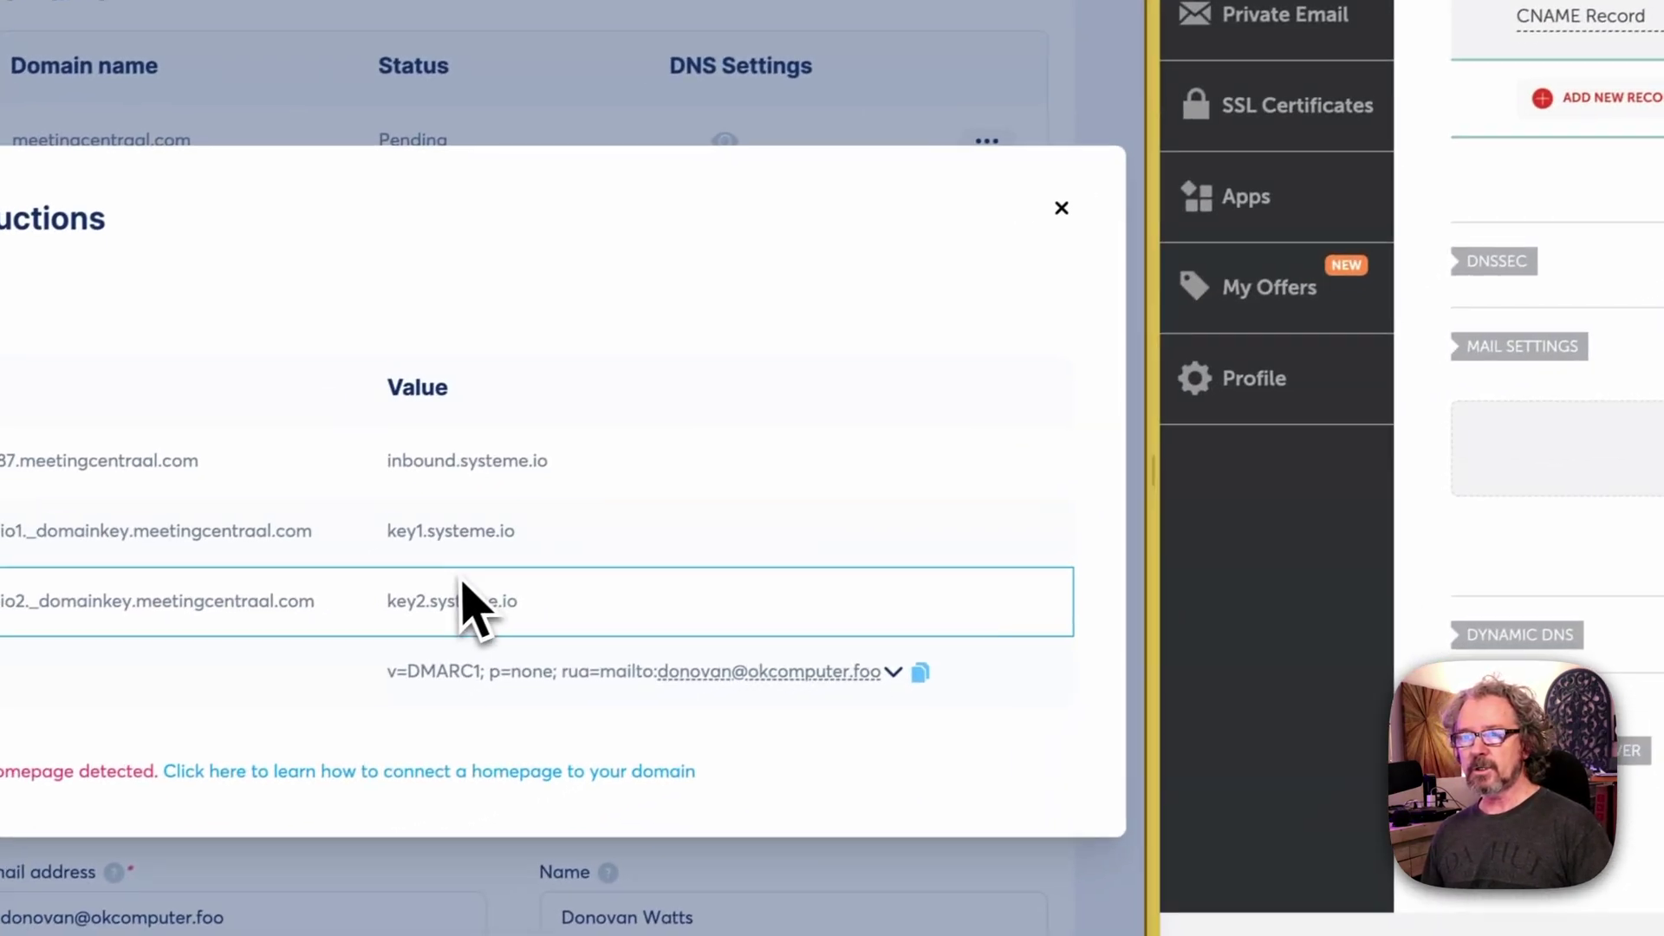
pyautogui.moveTo(269, 567); pyautogui.dragTo(447, 577)
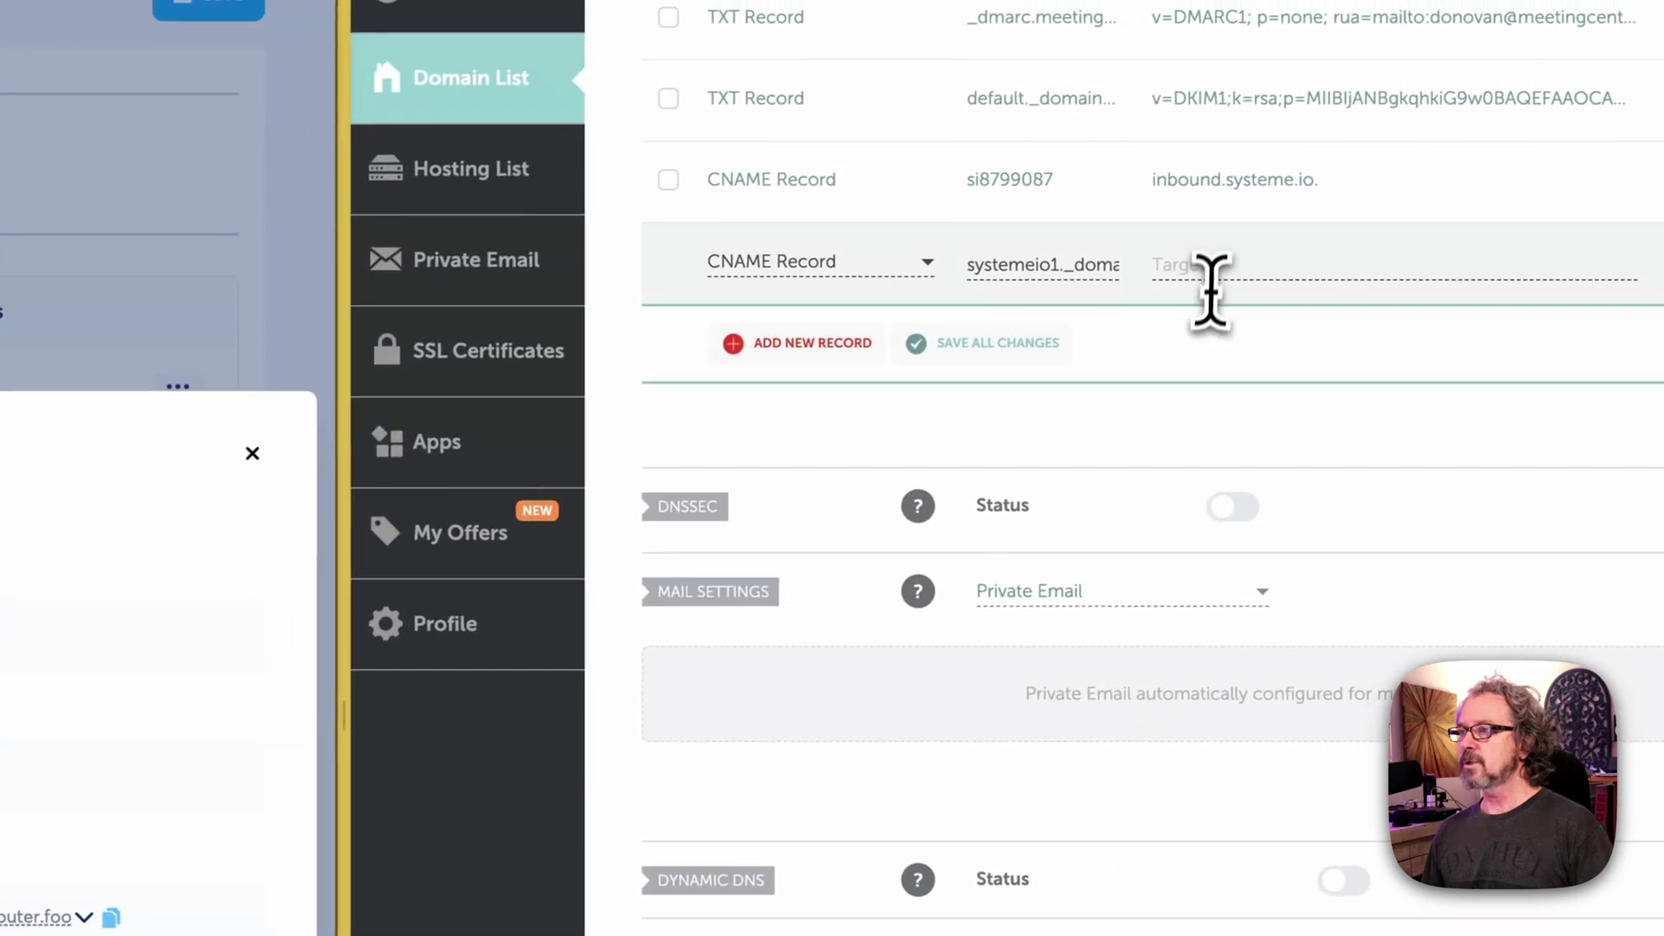
pyautogui.click(1210, 268)
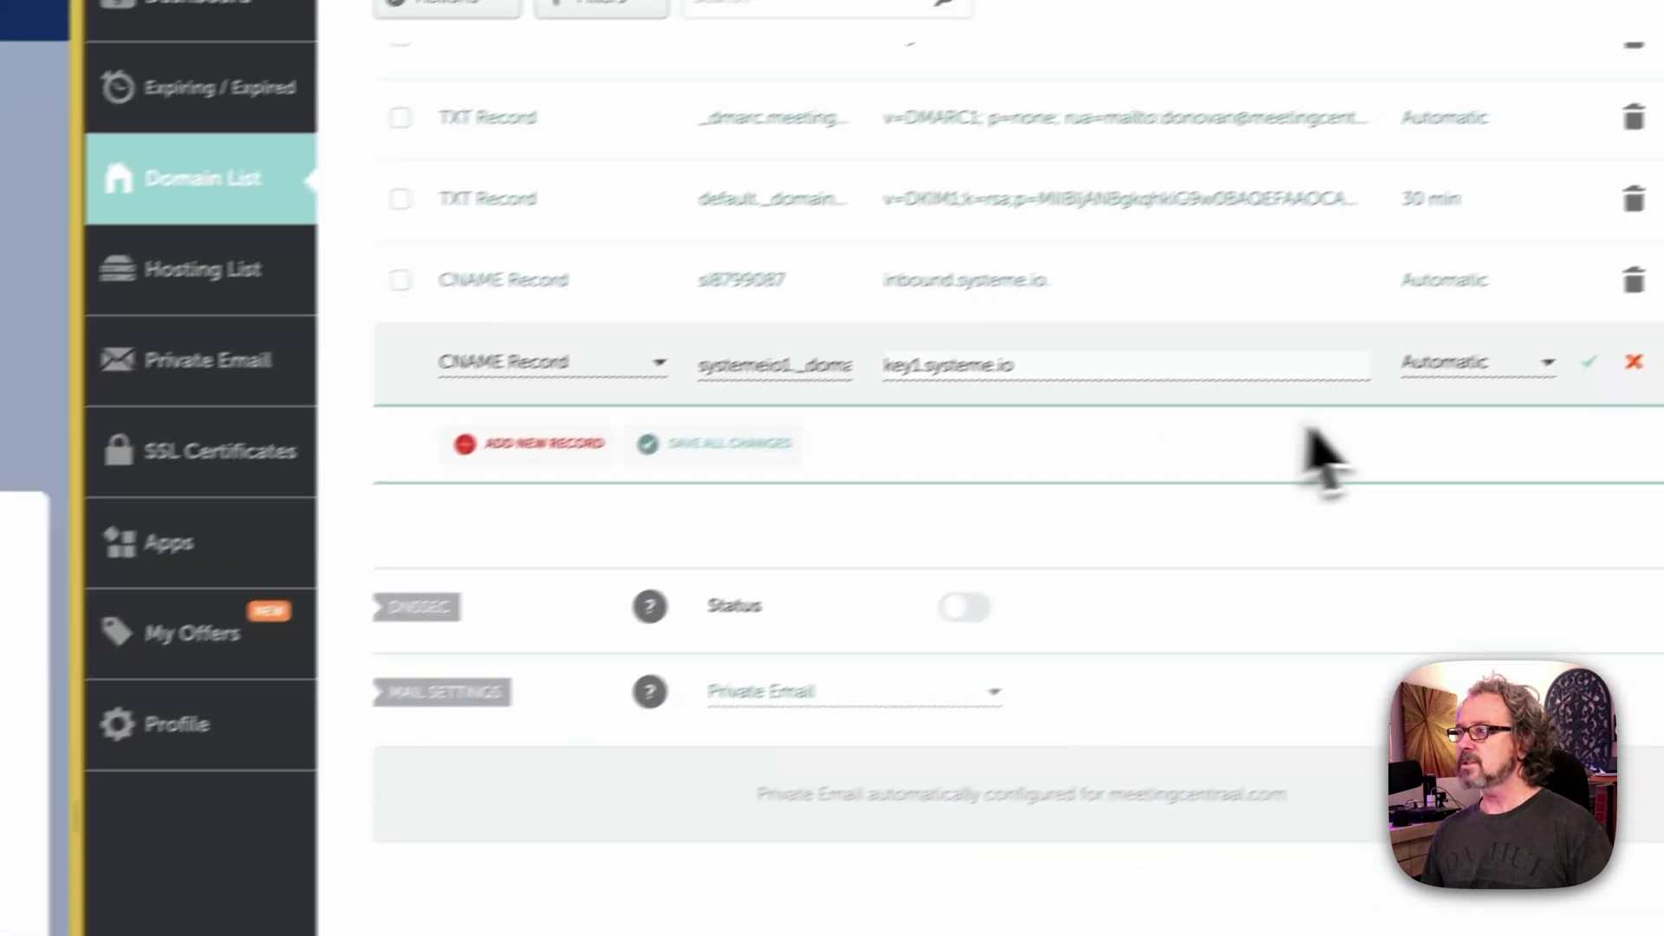
pyautogui.click(1516, 397)
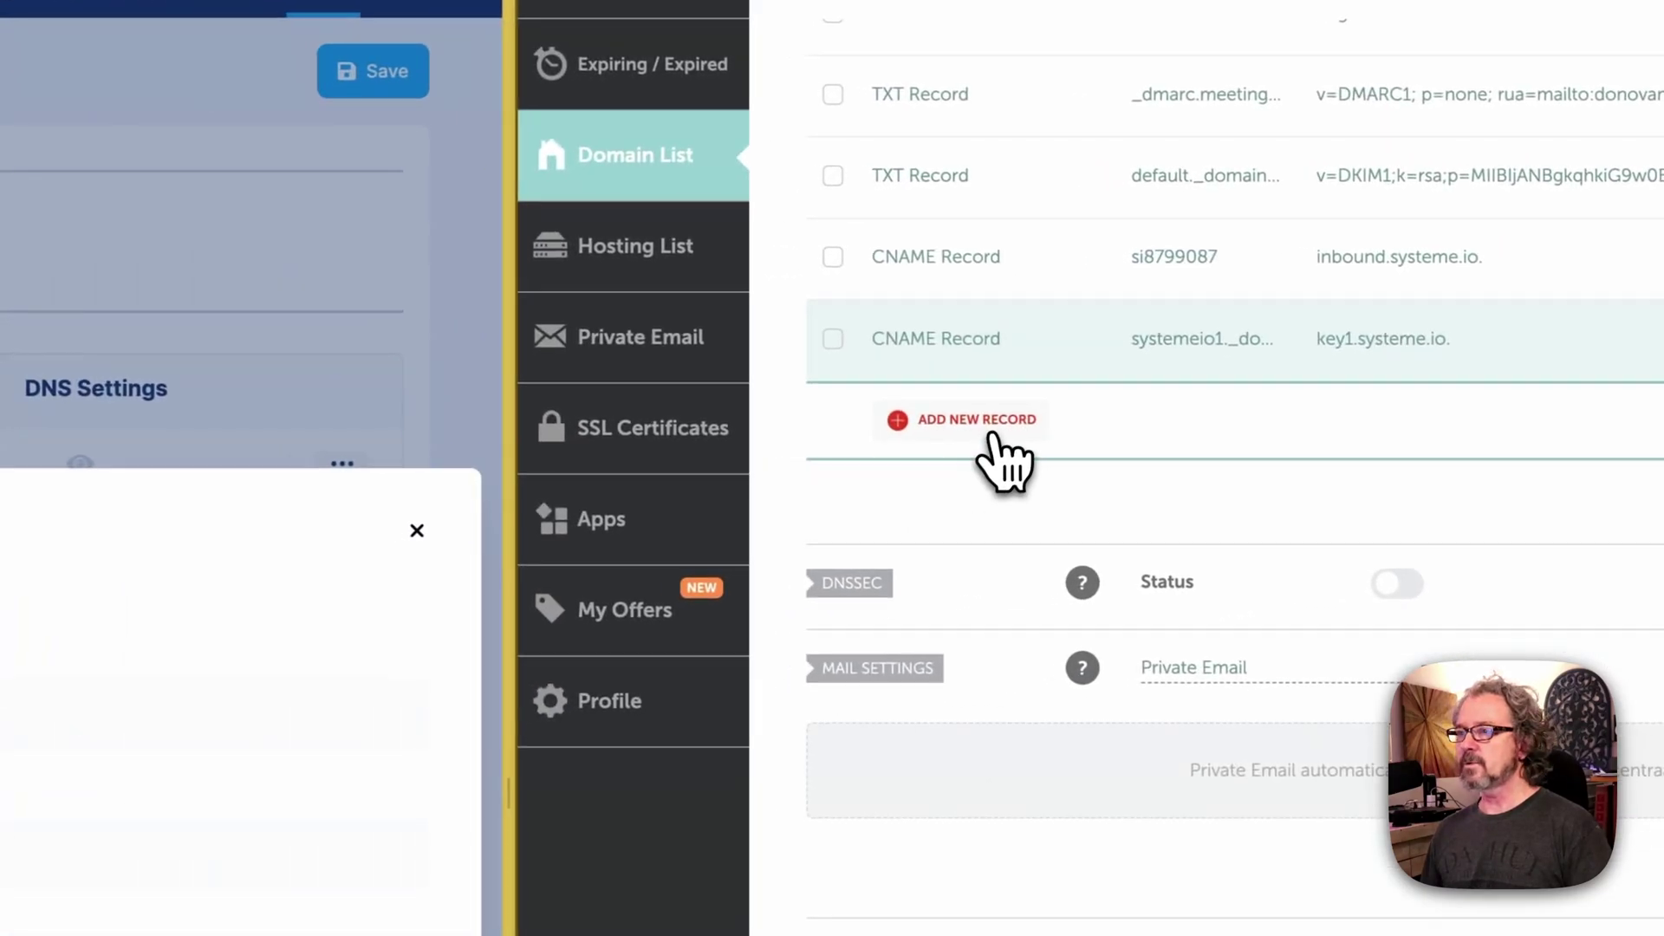
# Step: Add and save a CNAME record systemeio2._domainkey targeting key2.systeme.io
pyautogui.click(494, 471)
pyautogui.scroll(-2, 996, 526)
pyautogui.click(999, 529)
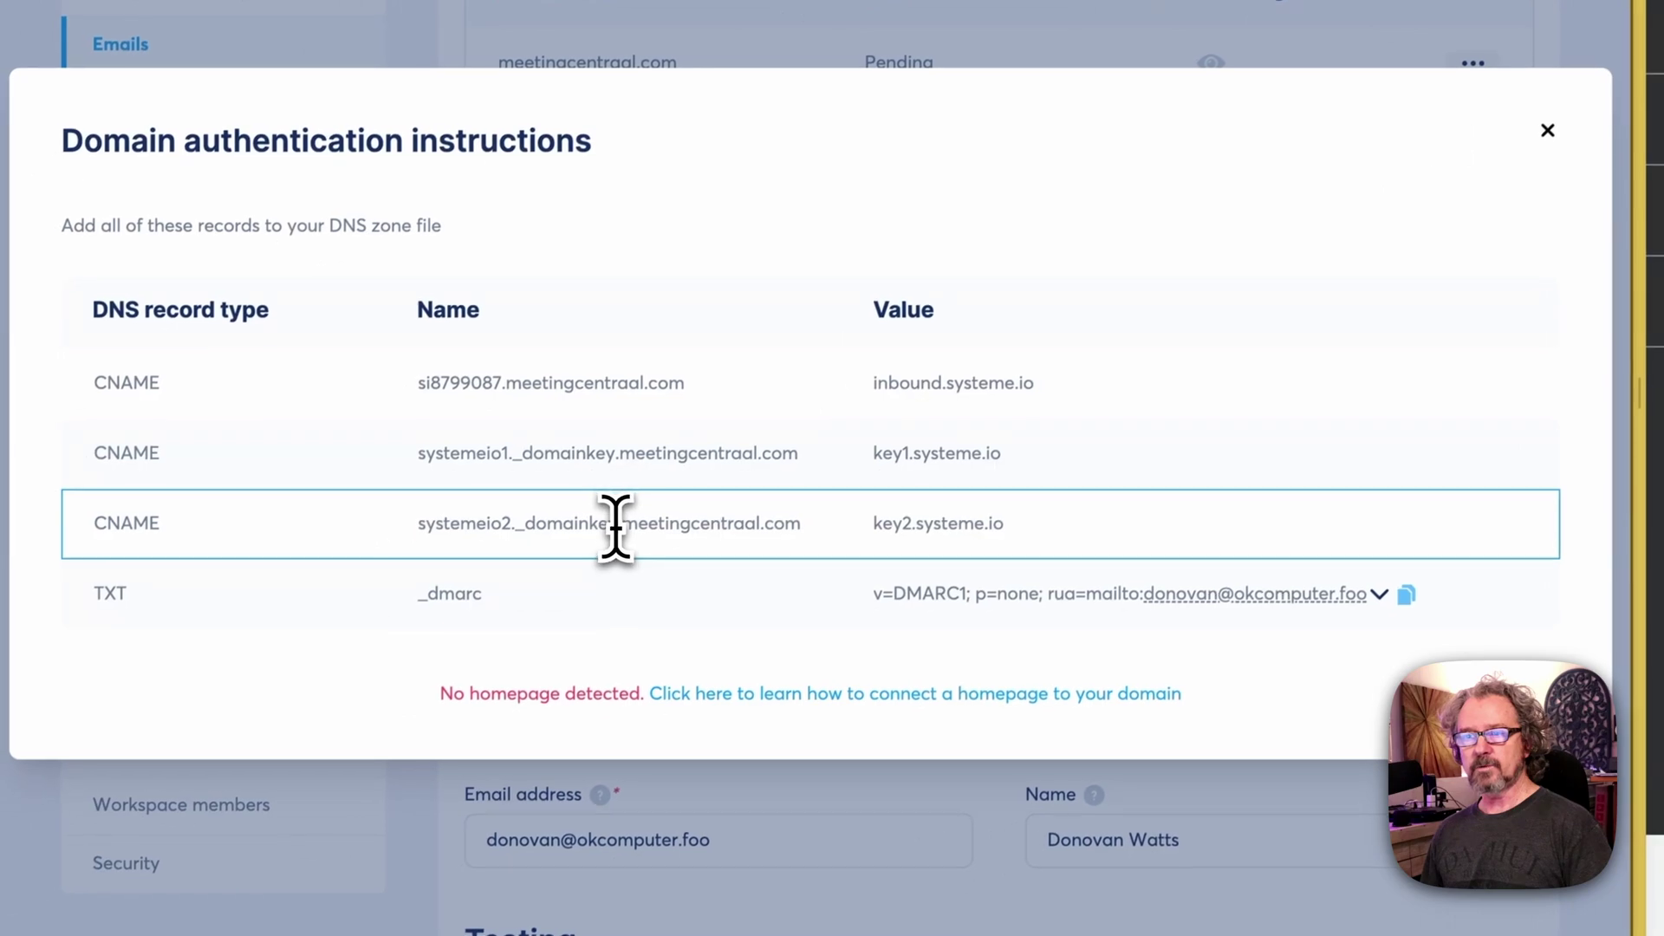
pyautogui.moveTo(619, 523); pyautogui.dragTo(424, 523)
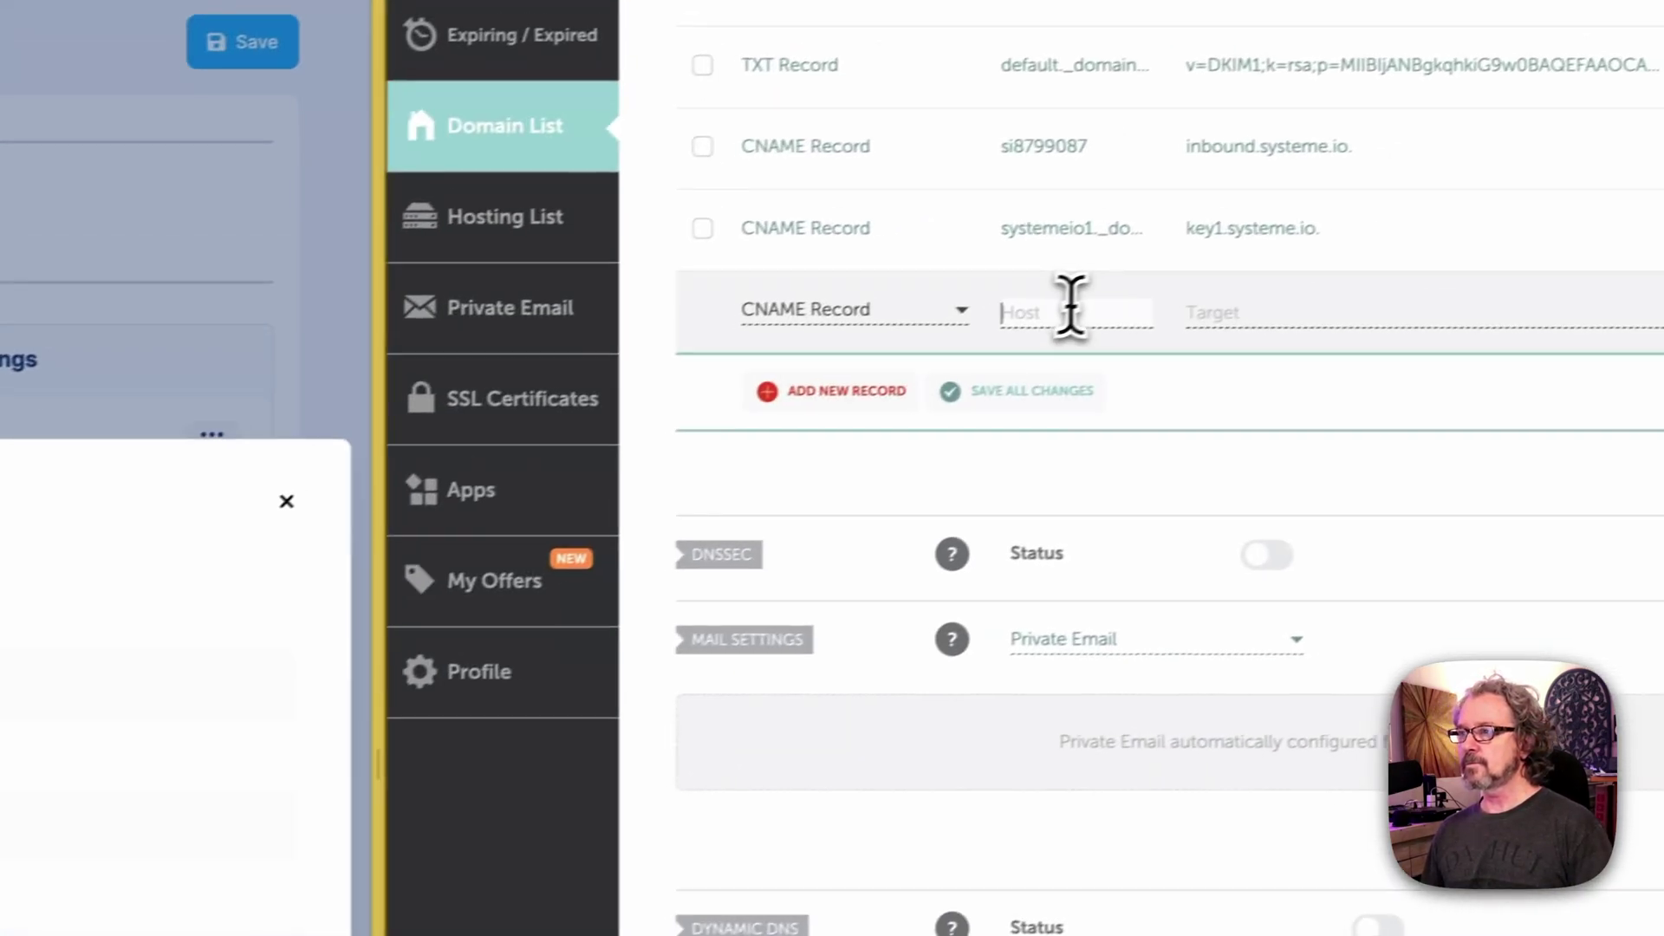
pyautogui.click(1036, 321)
pyautogui.hotkey('ctrl', 'v')
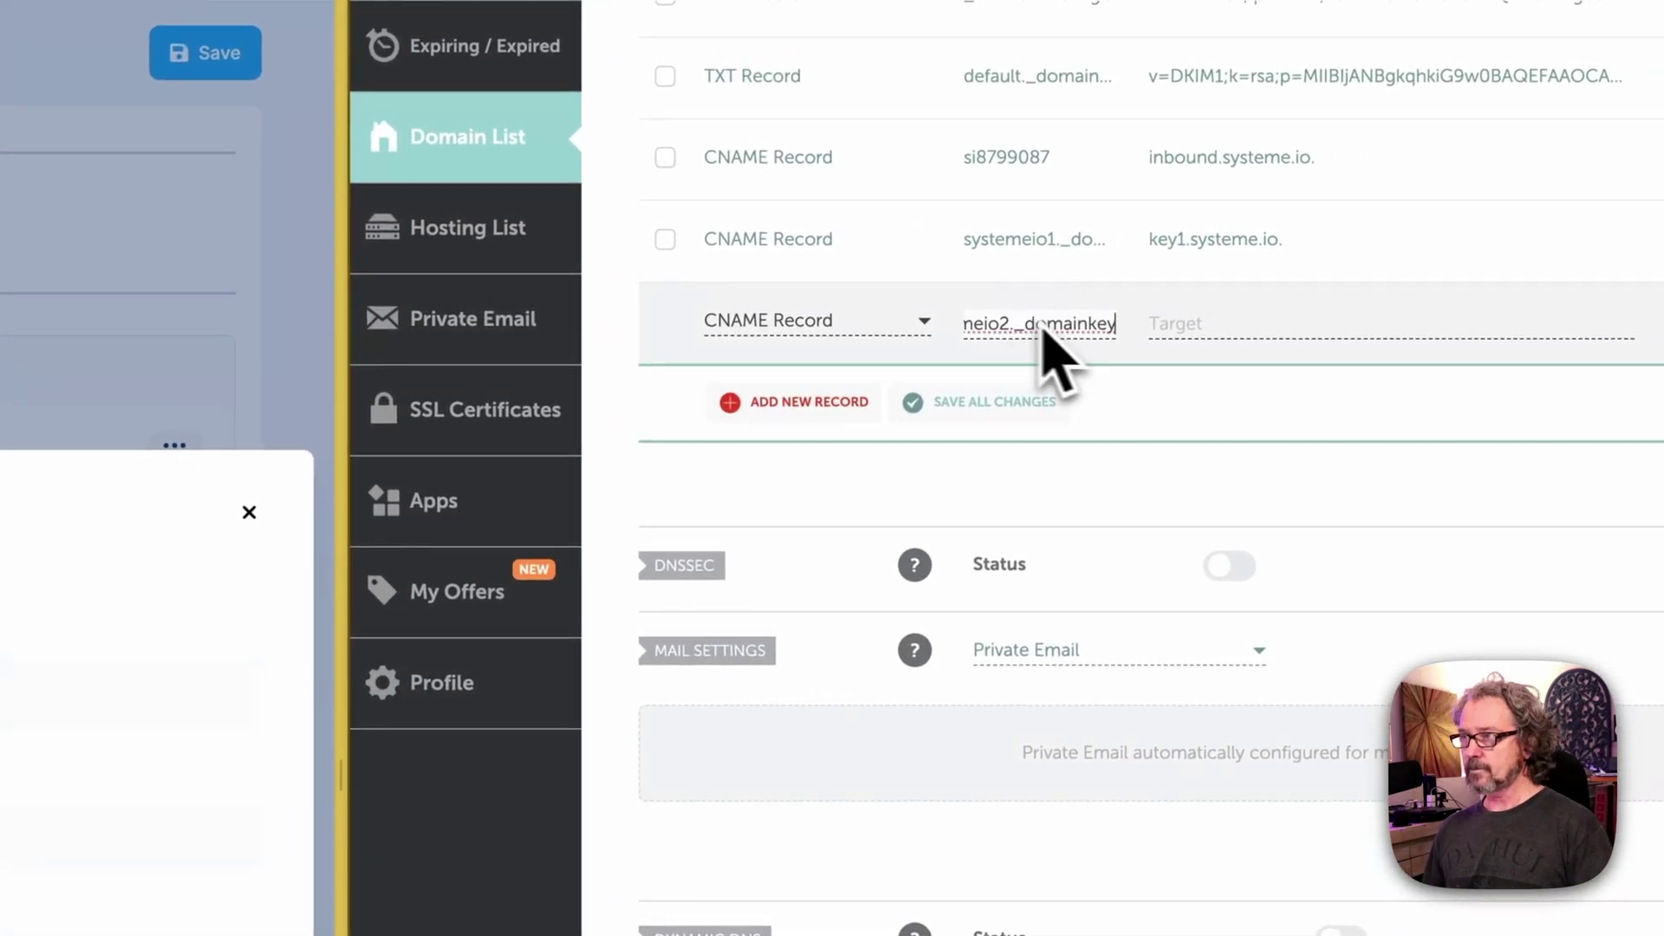
pyautogui.click(1230, 327)
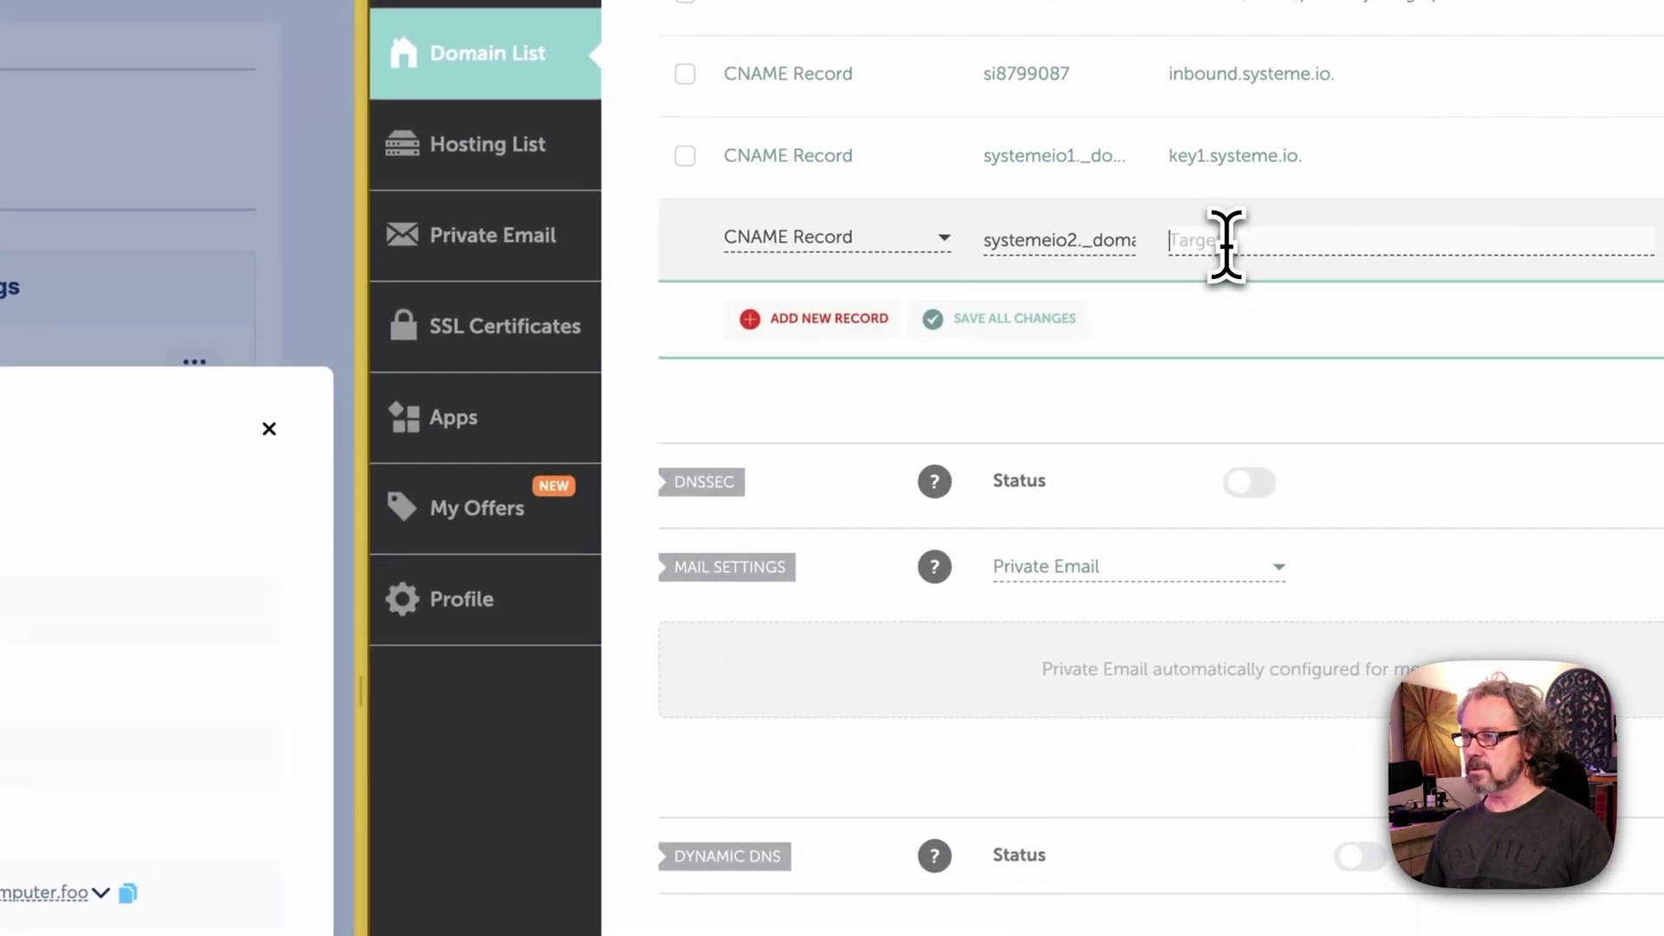
pyautogui.write('key2.systeme.io')
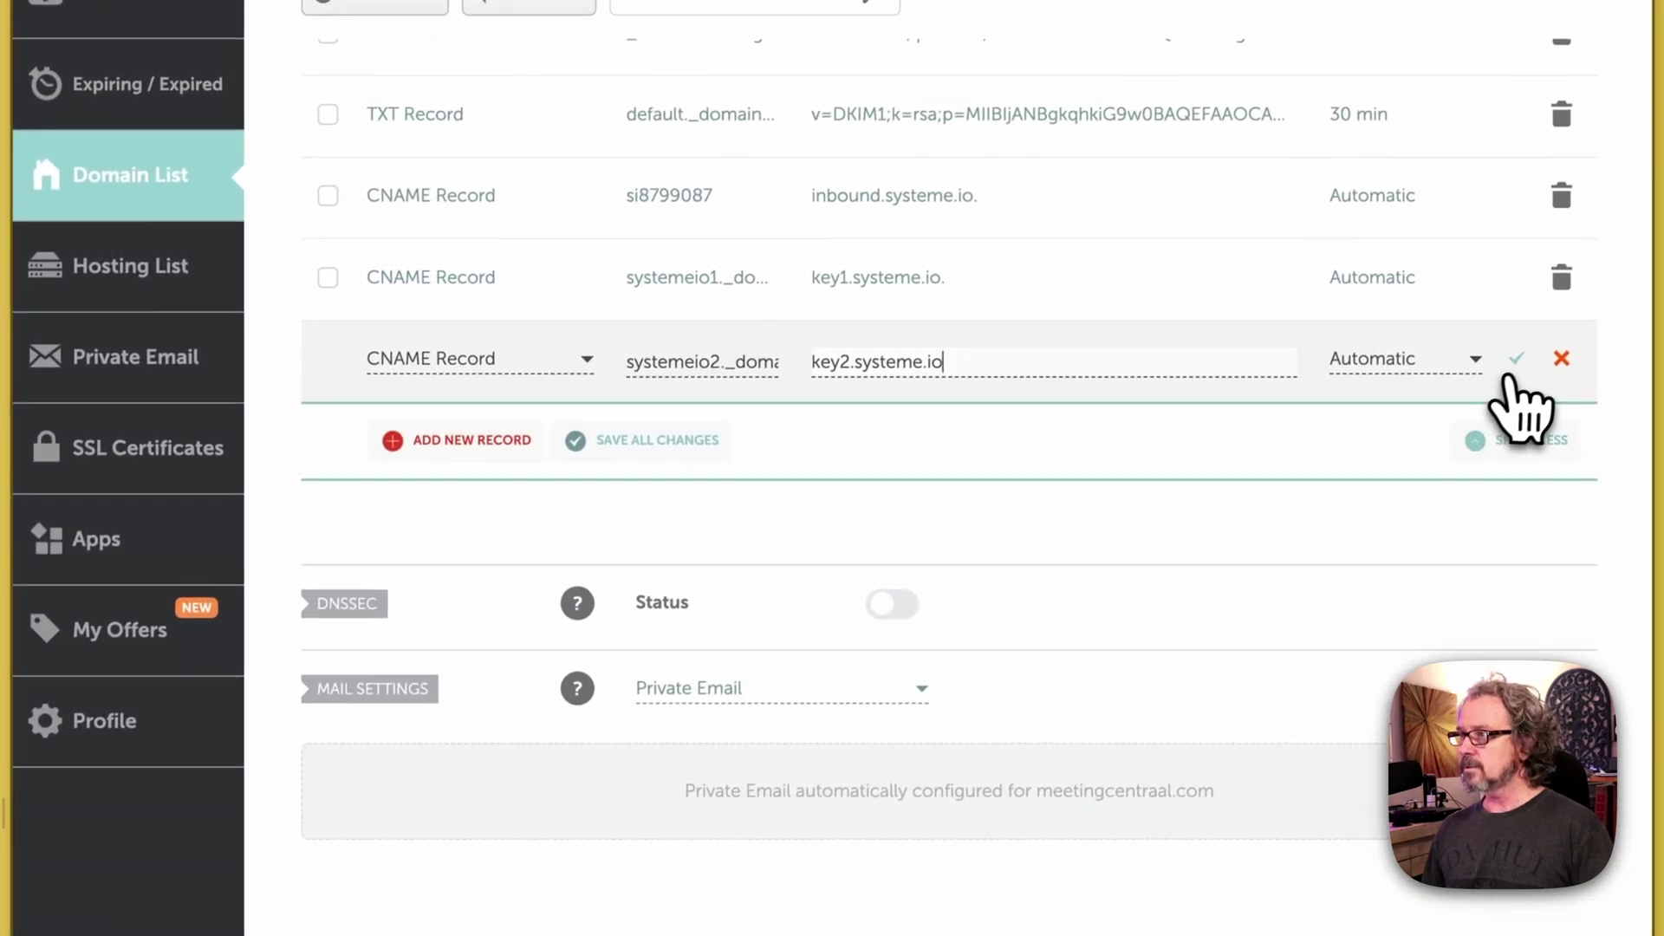
pyautogui.click(1513, 357)
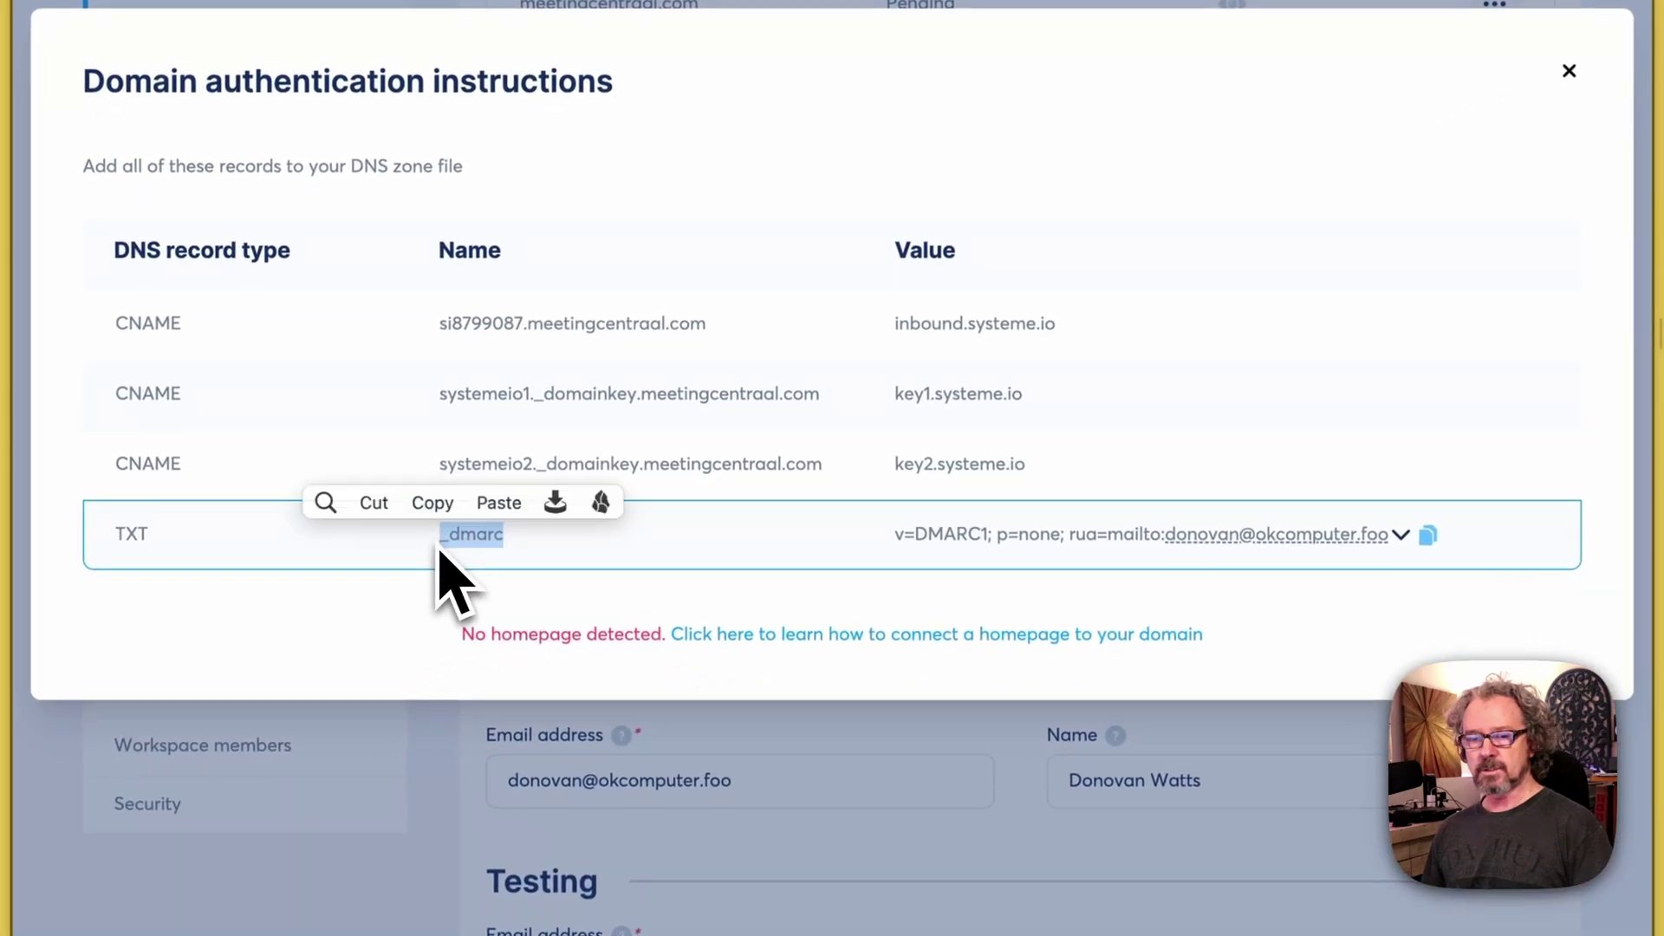
# Step: Save a _dmarc TXT record holding the v=DMARC1; p=none policy value
pyautogui.press('super+c')
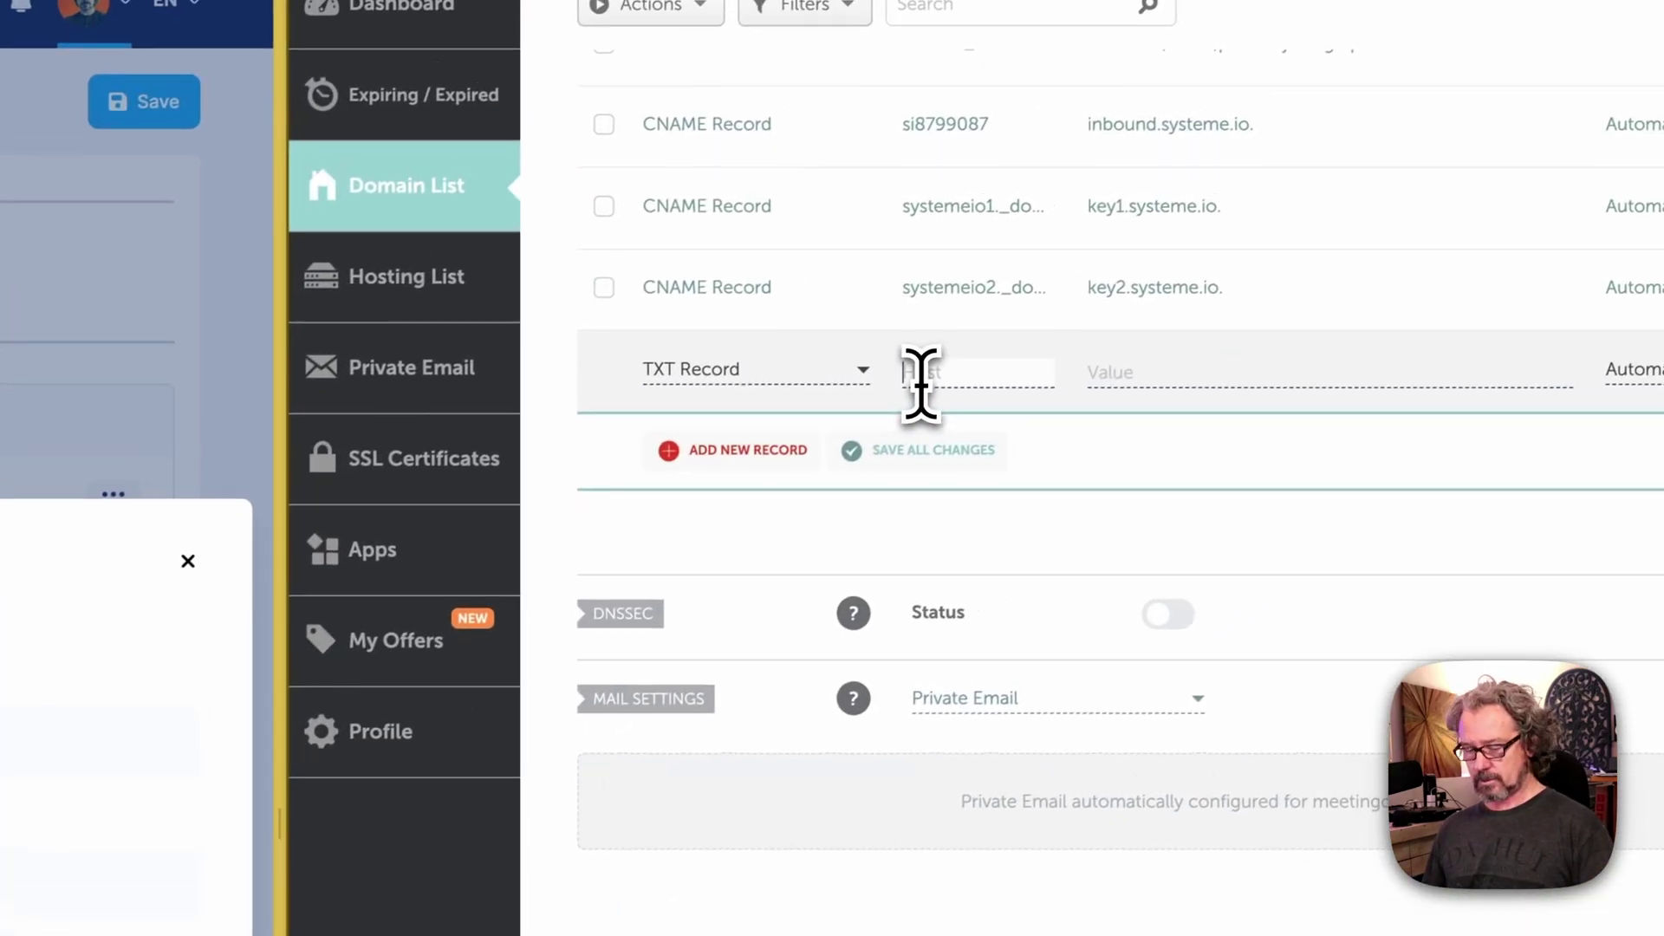
pyautogui.press('super+v')
pyautogui.click(1226, 371)
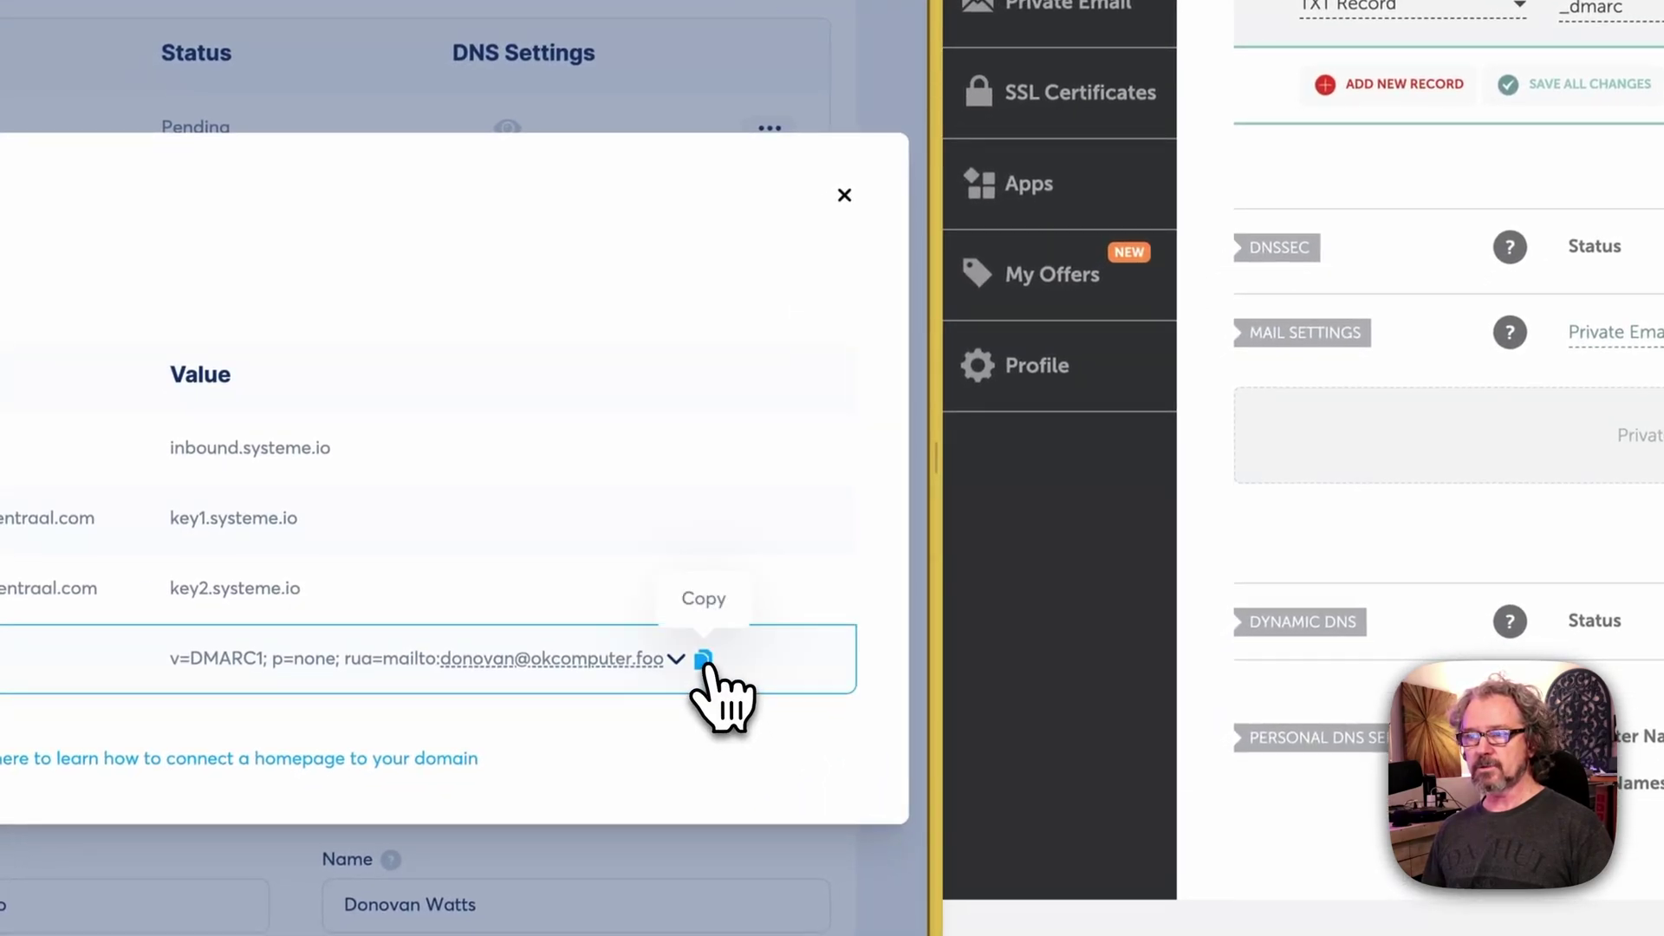
pyautogui.click(704, 662)
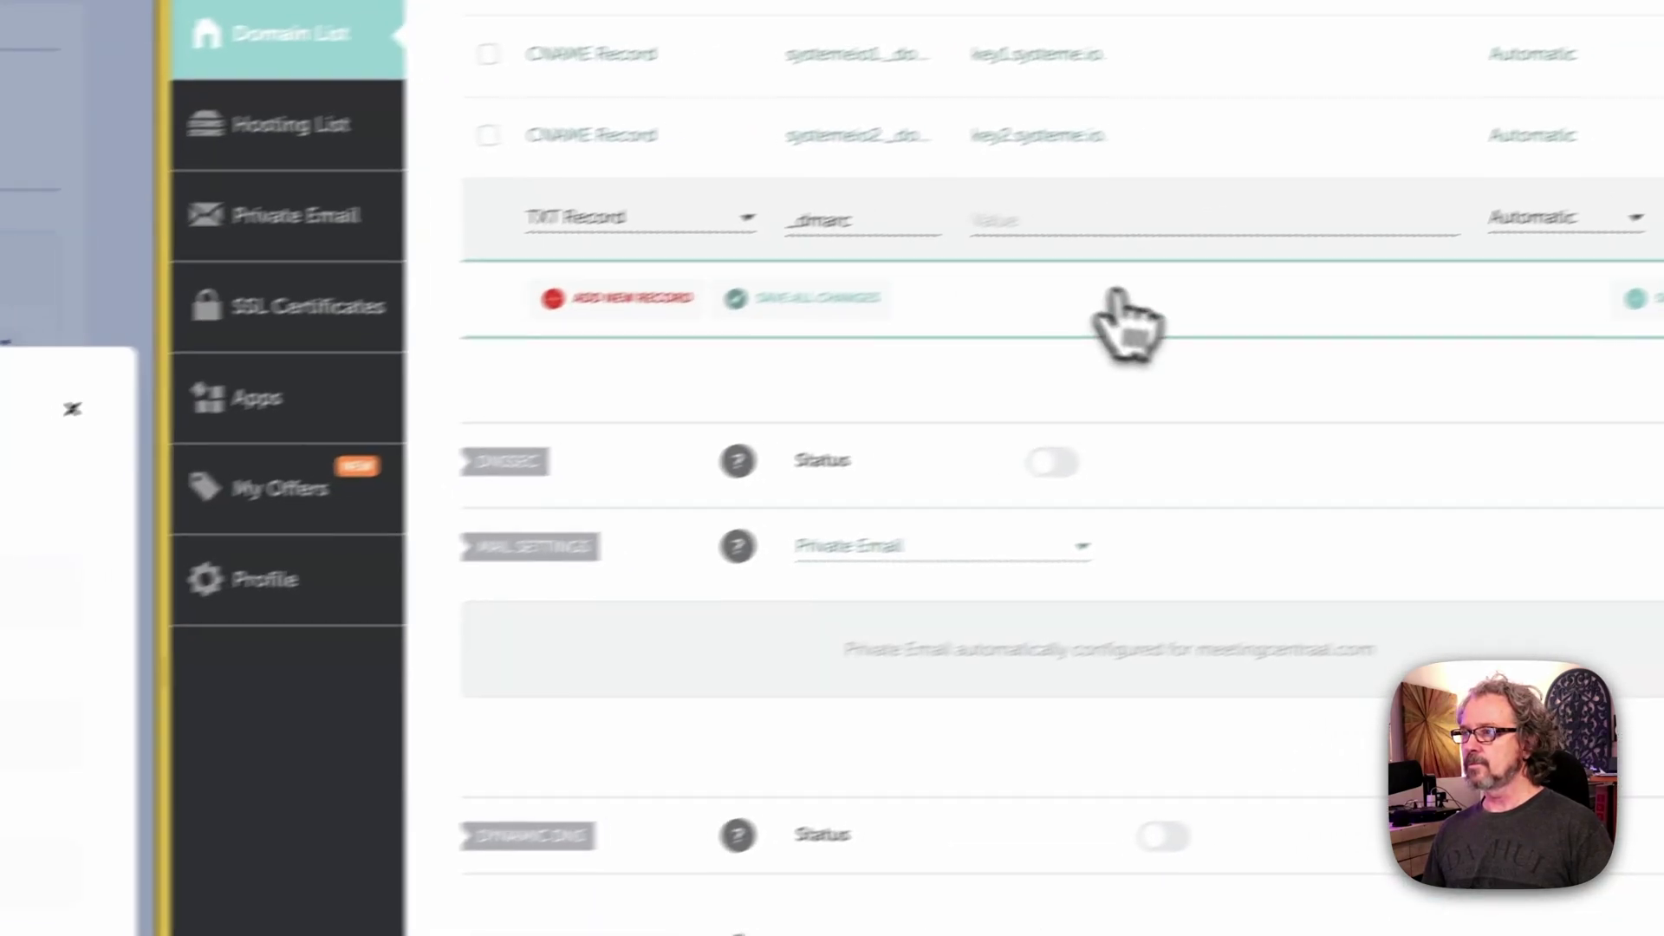
pyautogui.press('super+v')
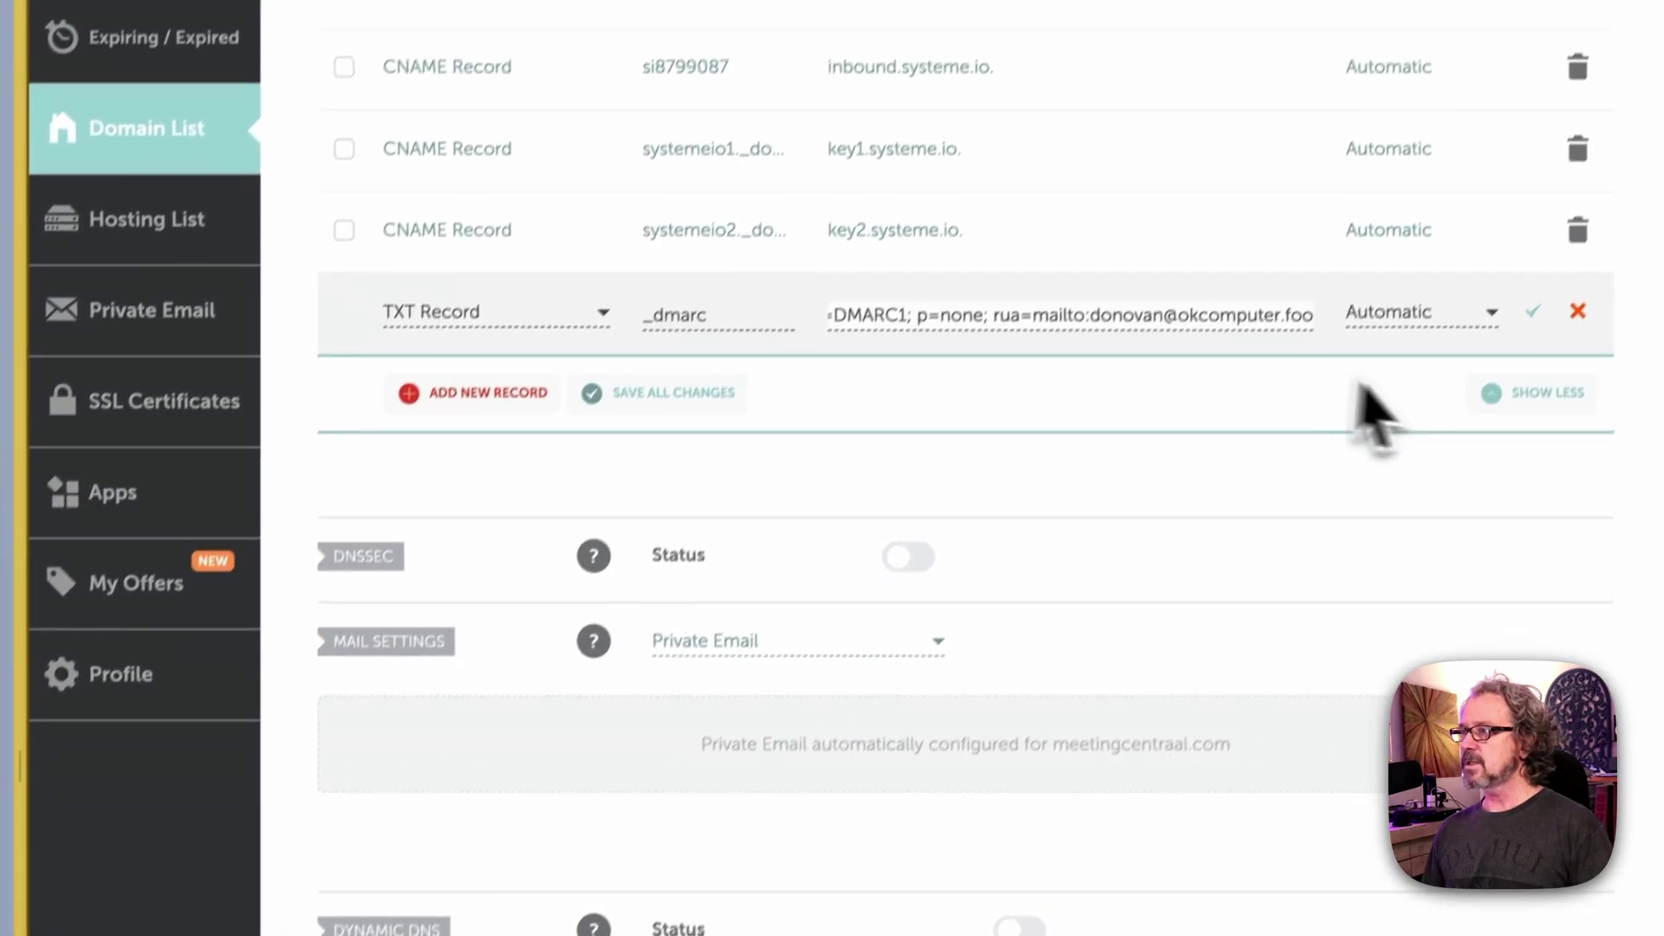
pyautogui.click(1570, 246)
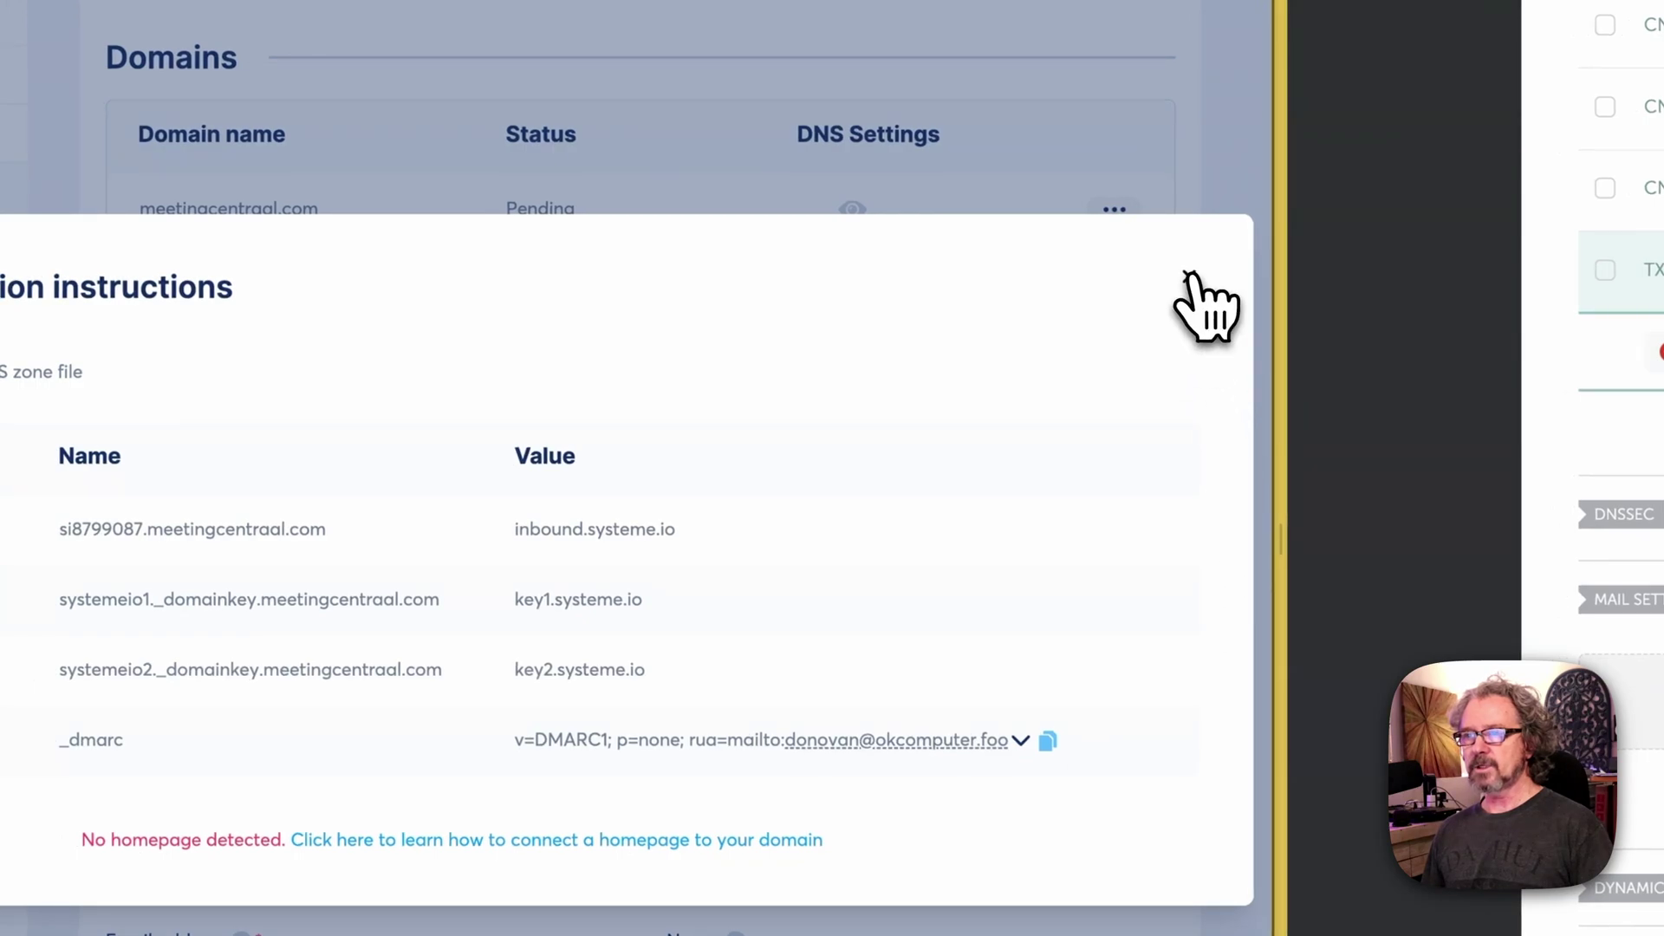
# Step: Close the authentication instructions and reload Emails settings twice to recheck meetingcentraal.com's status
pyautogui.click(1188, 275)
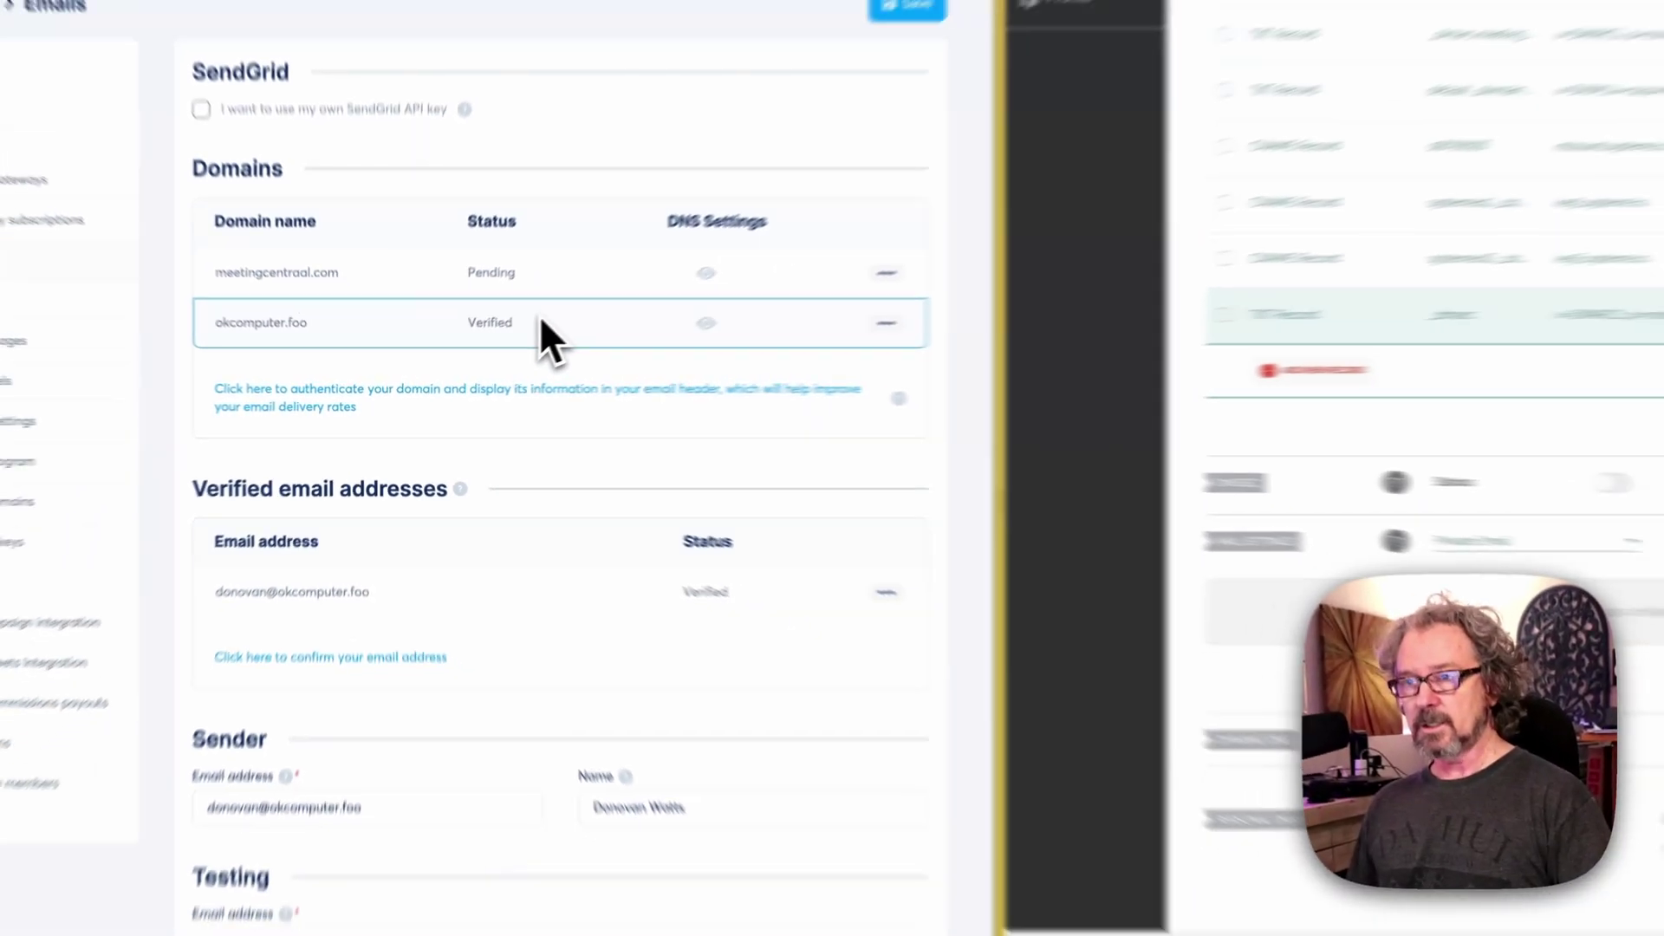
pyautogui.press('super+r')
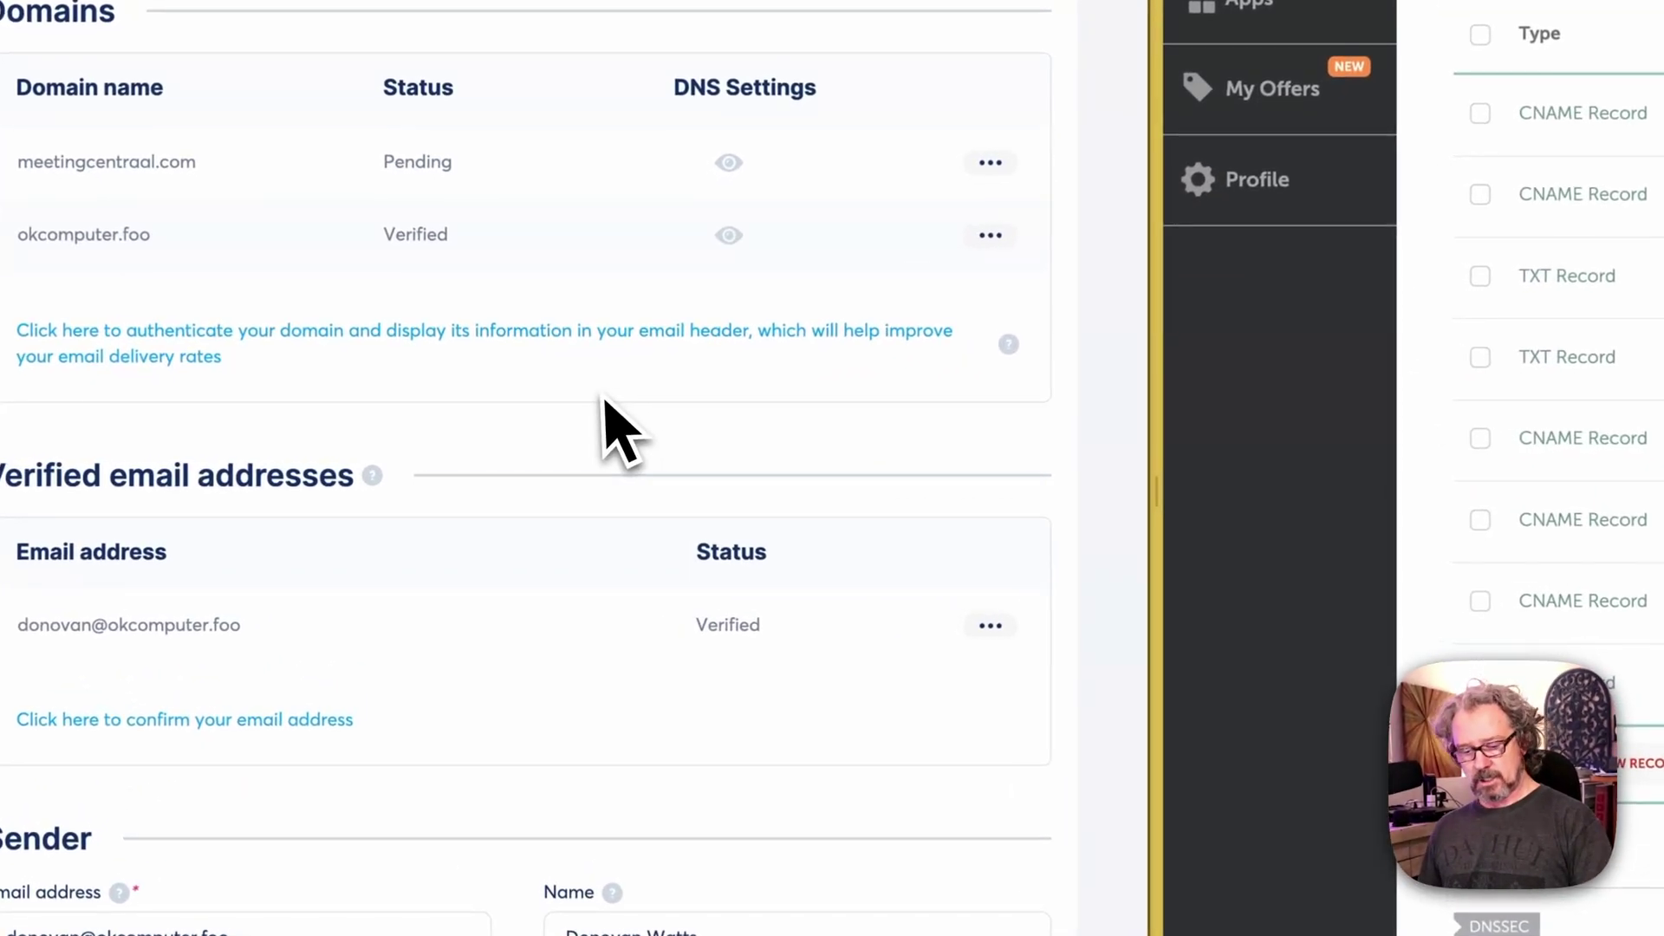
pyautogui.press('F5')
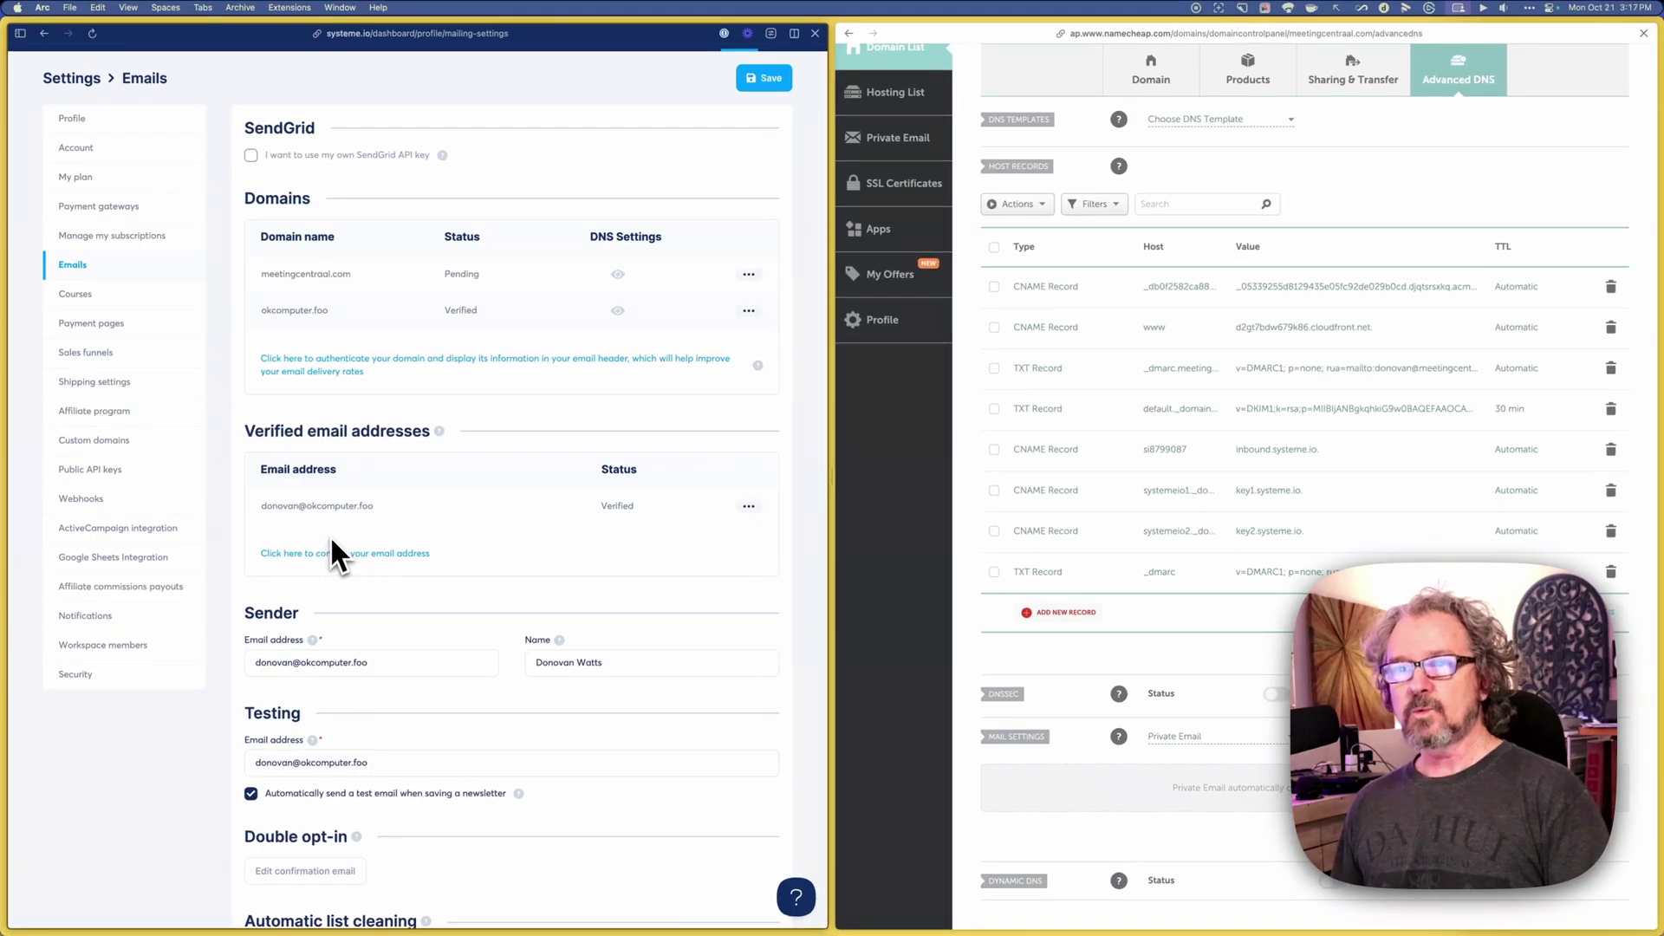
# Step: Enter a new sender email address on meetingcentraal.com and save it
pyautogui.scroll(-1, 330, 485)
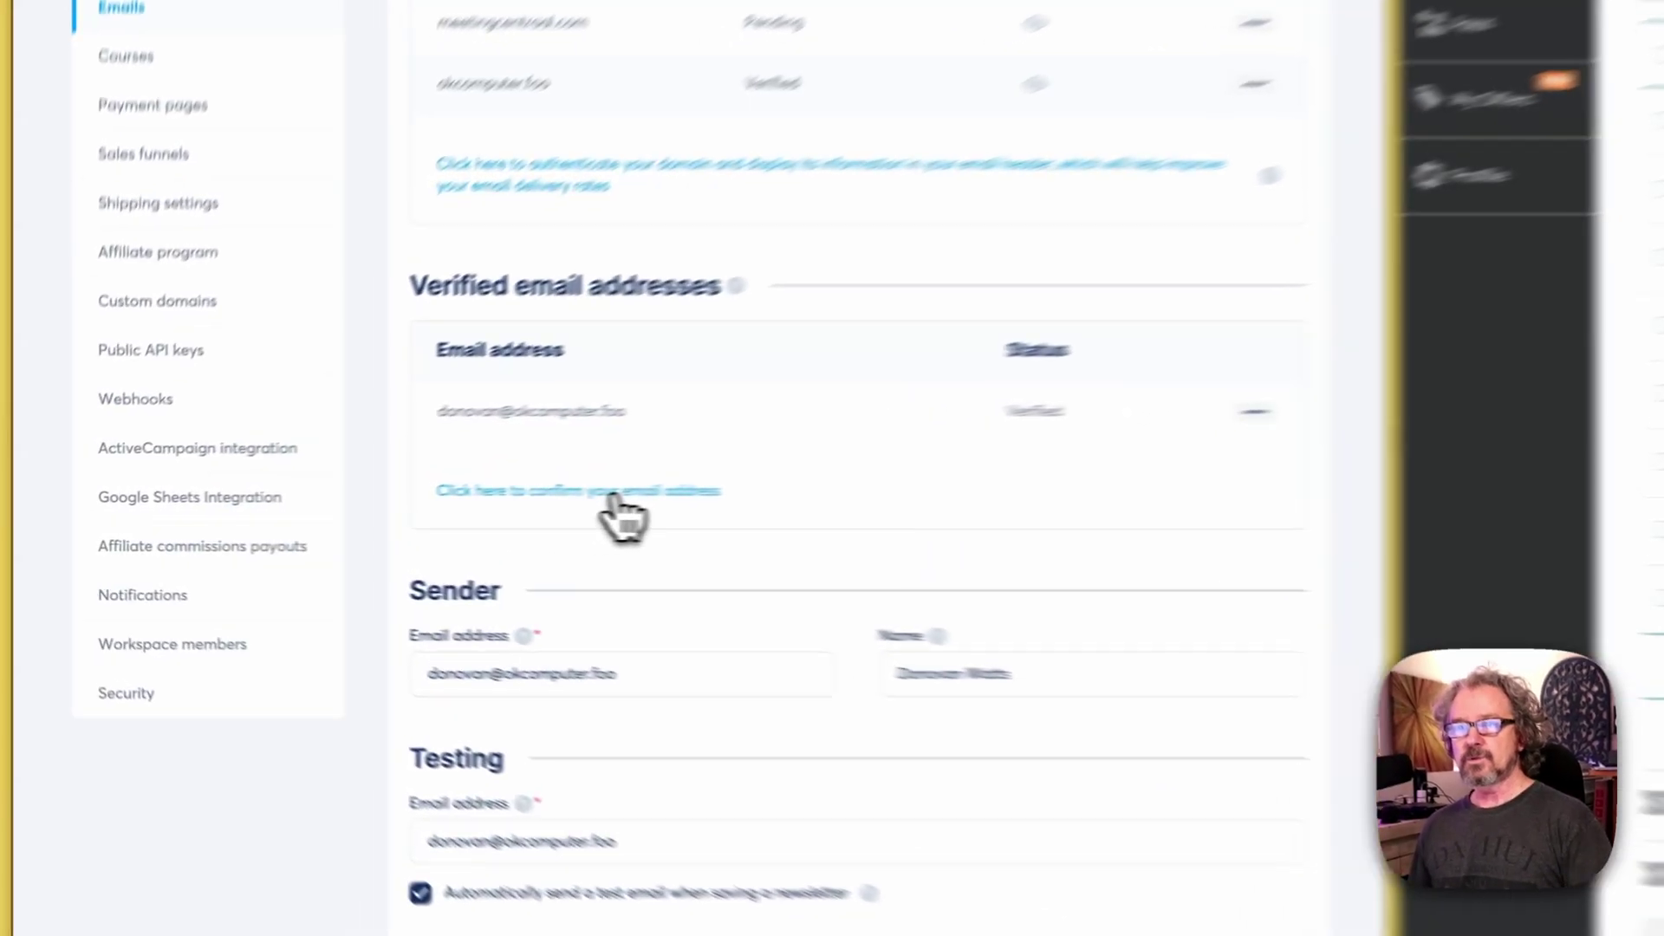
pyautogui.click(365, 509)
pyautogui.click(720, 457)
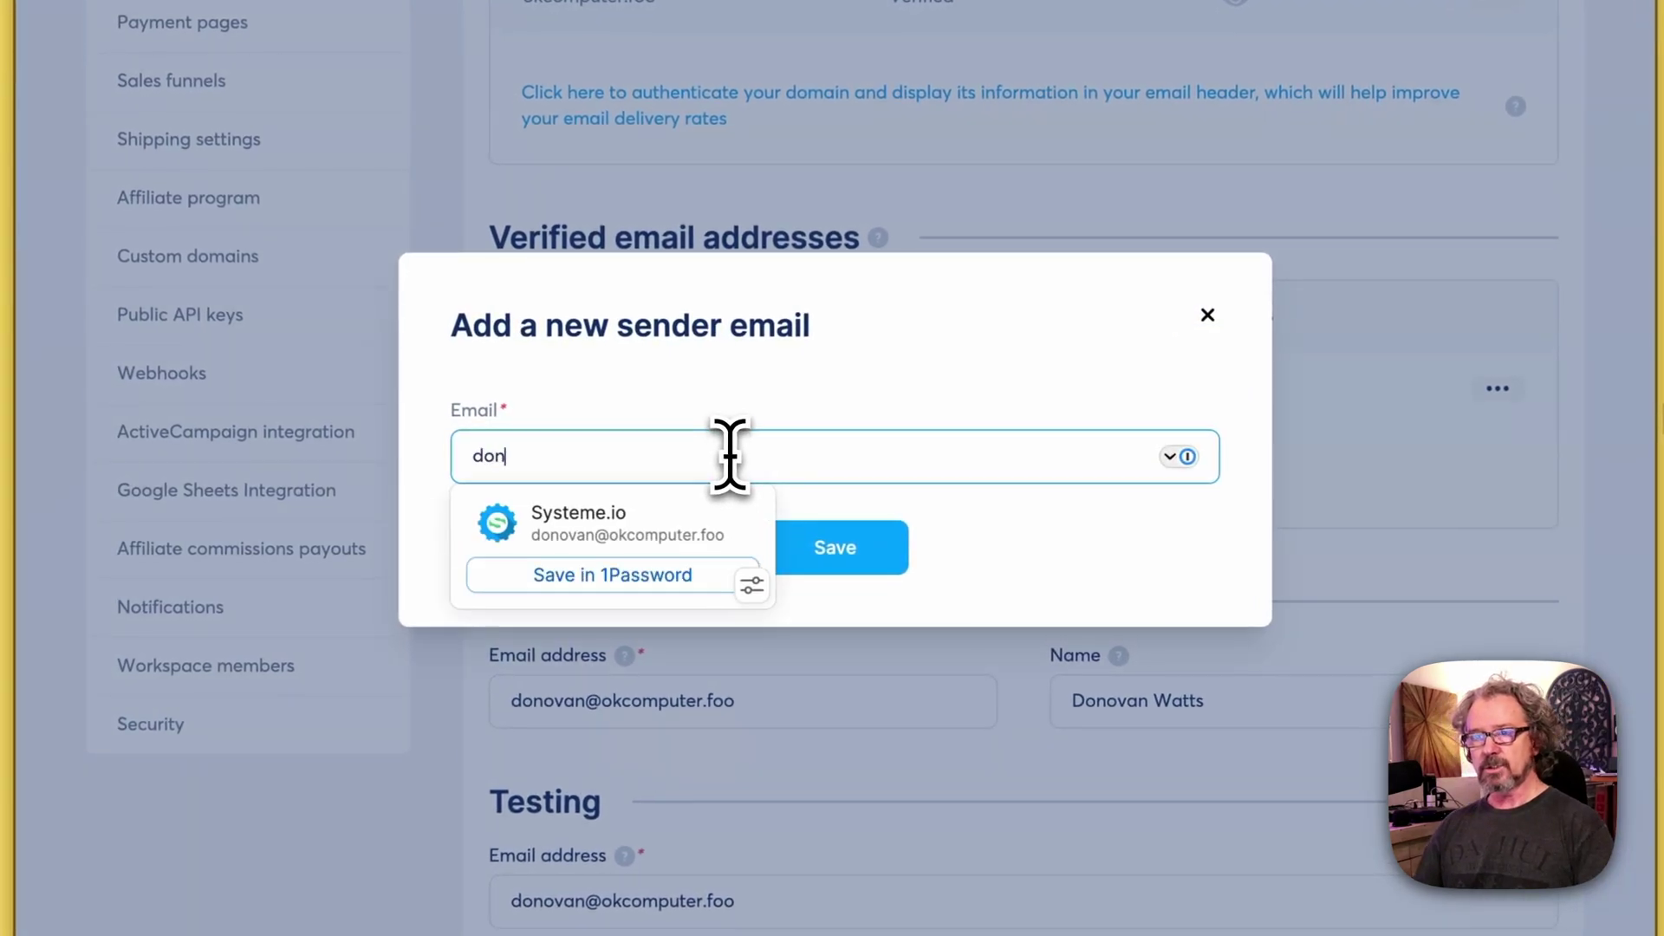
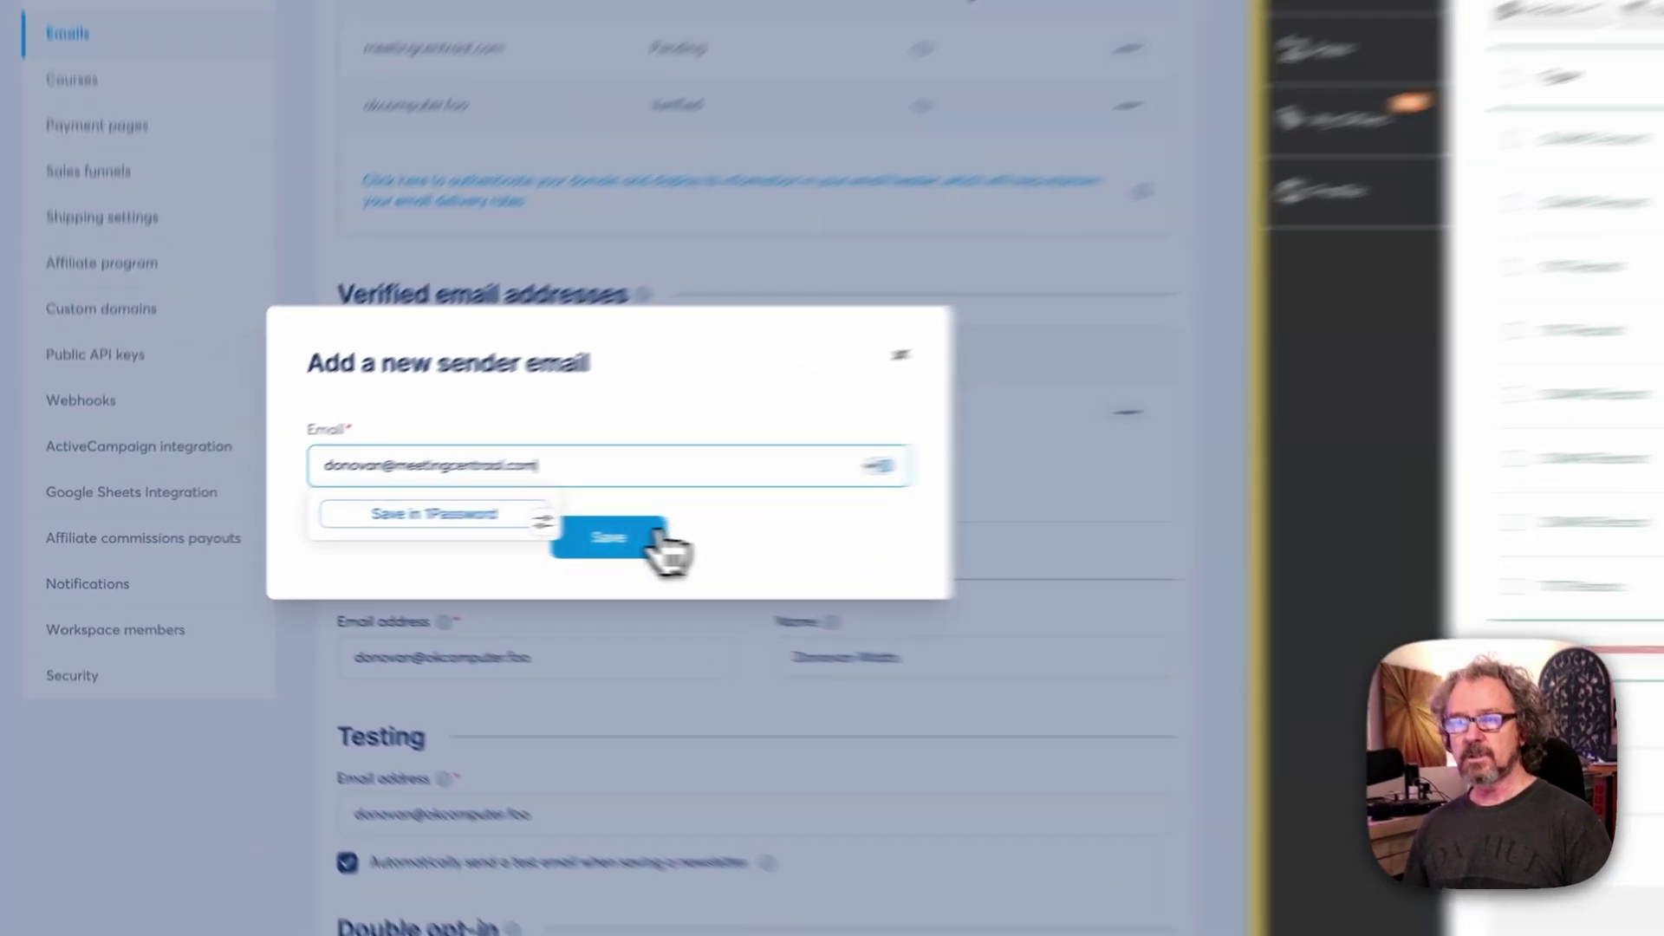
pyautogui.click(436, 541)
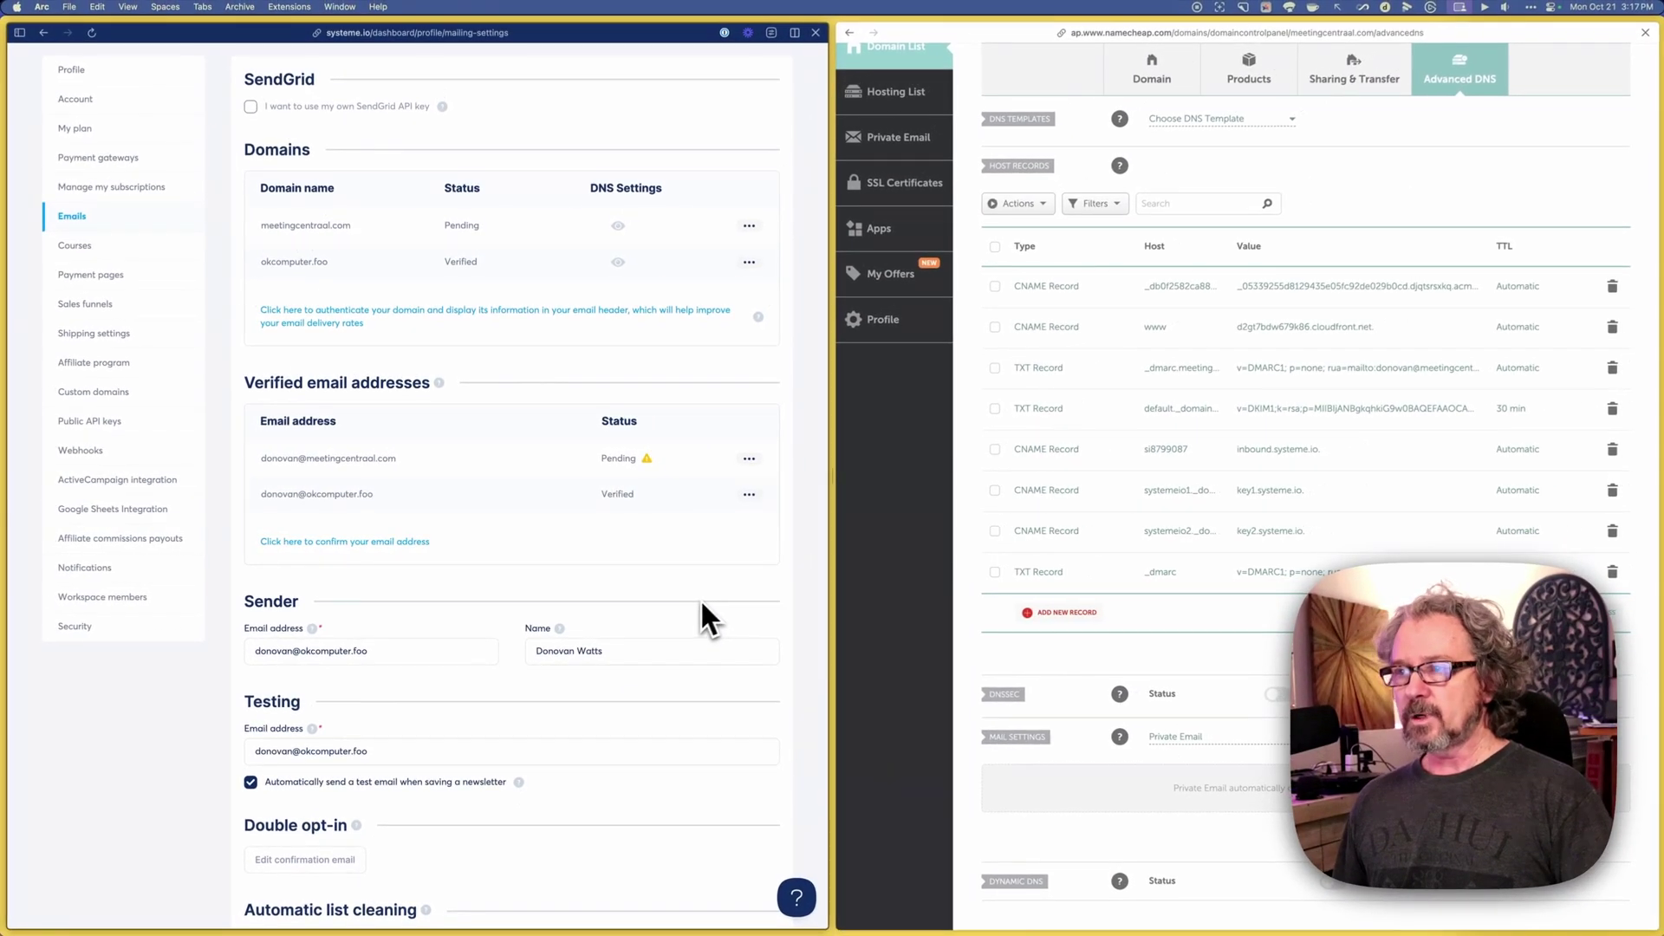
# Step: Scroll back to the top of the Systeme.io email settings
pyautogui.scroll(2, 775, 577)
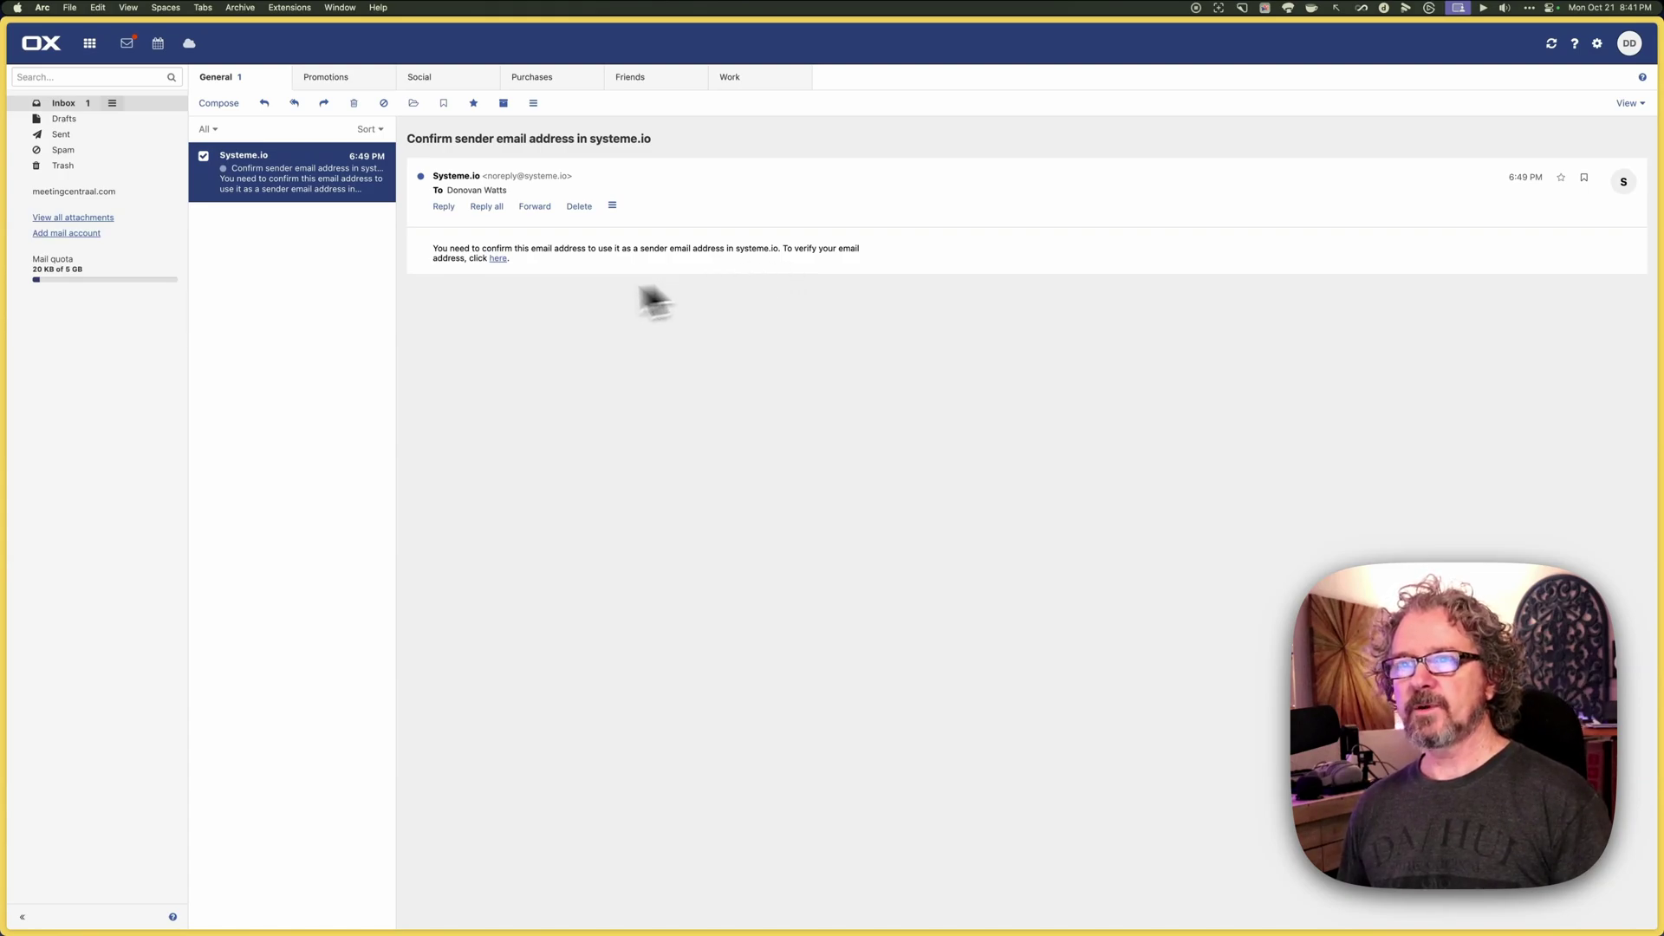
# Step: Confirm the new sender address via the email's link and return to the mailing settings
pyautogui.click(500, 259)
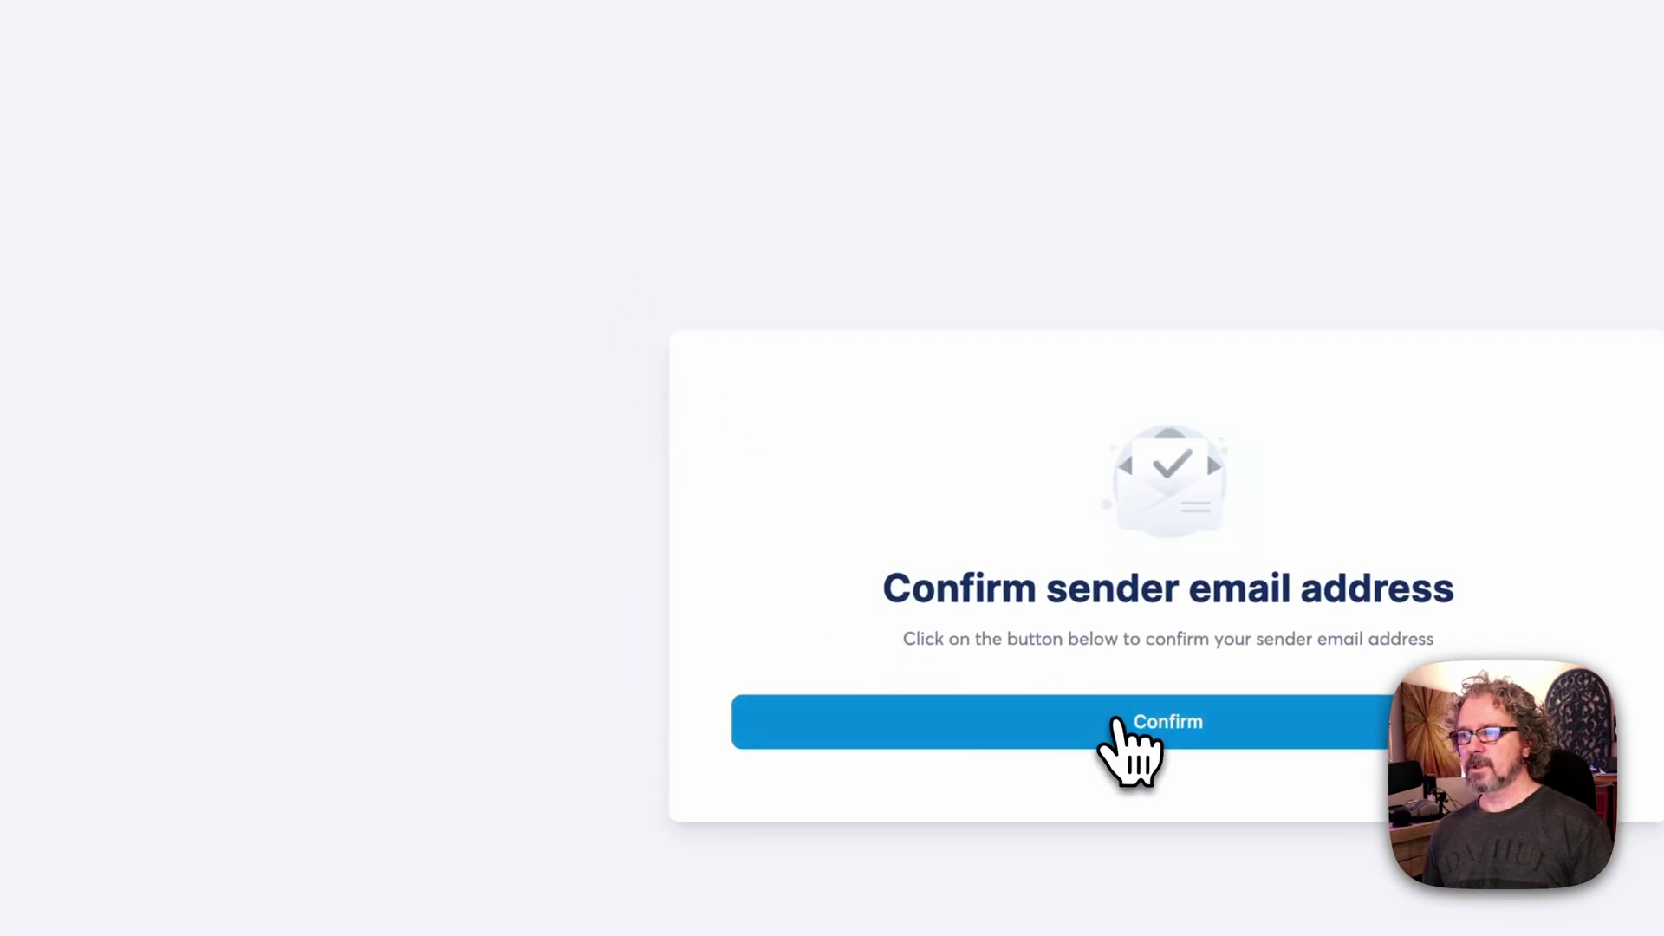
pyautogui.click(1123, 720)
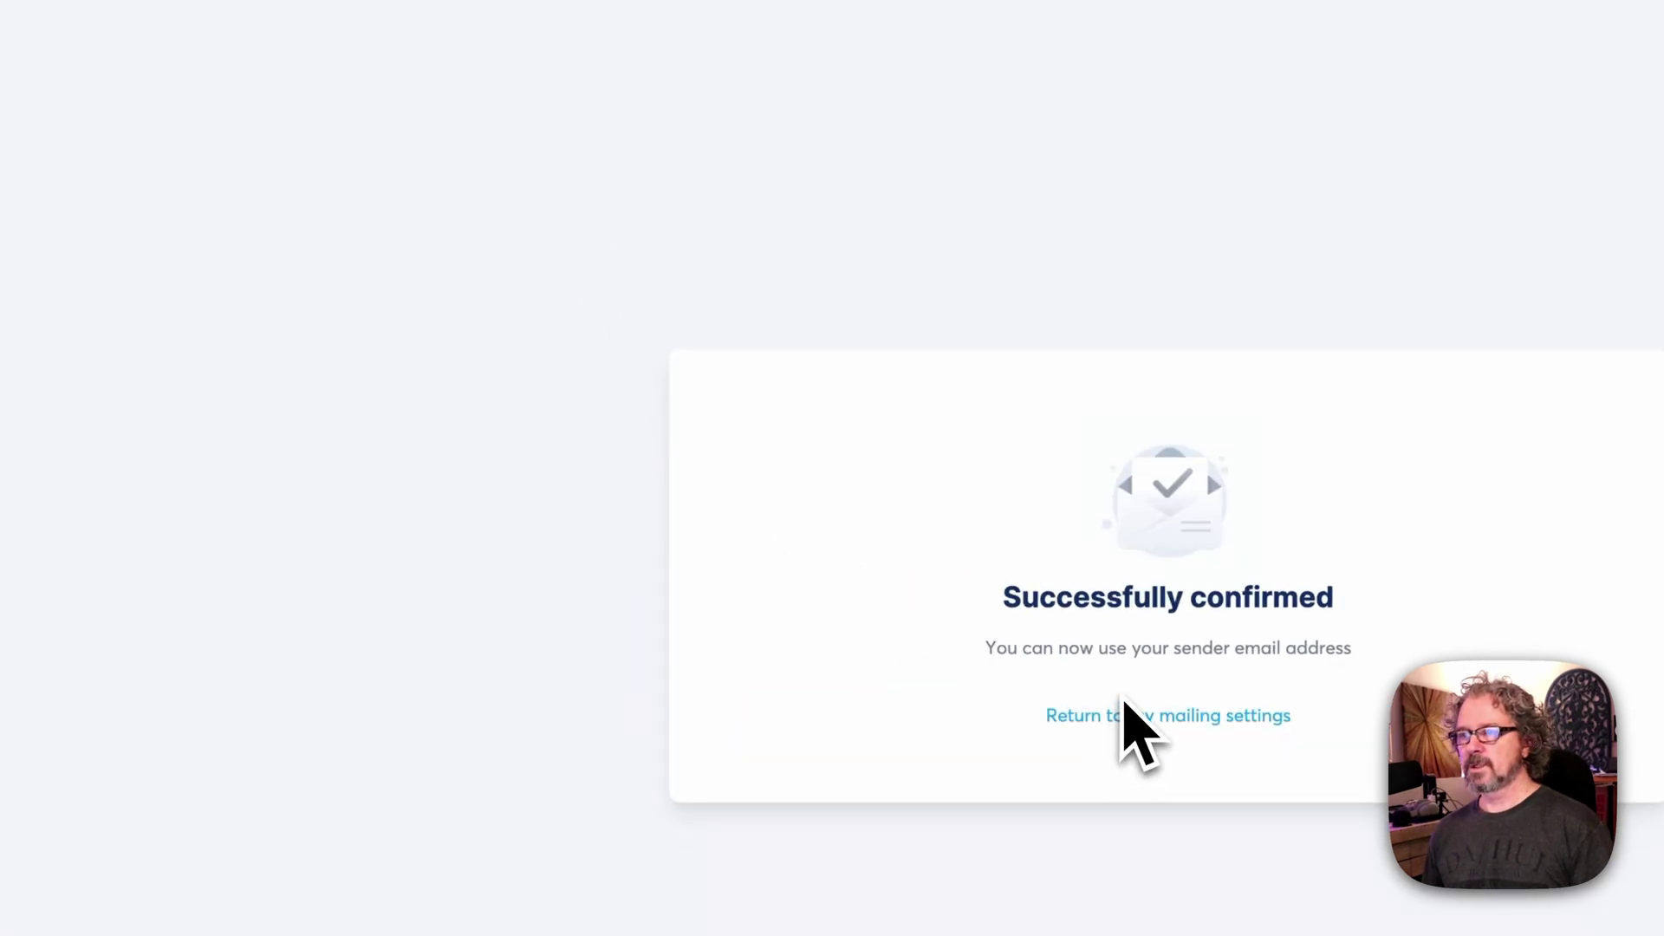
pyautogui.click(1062, 715)
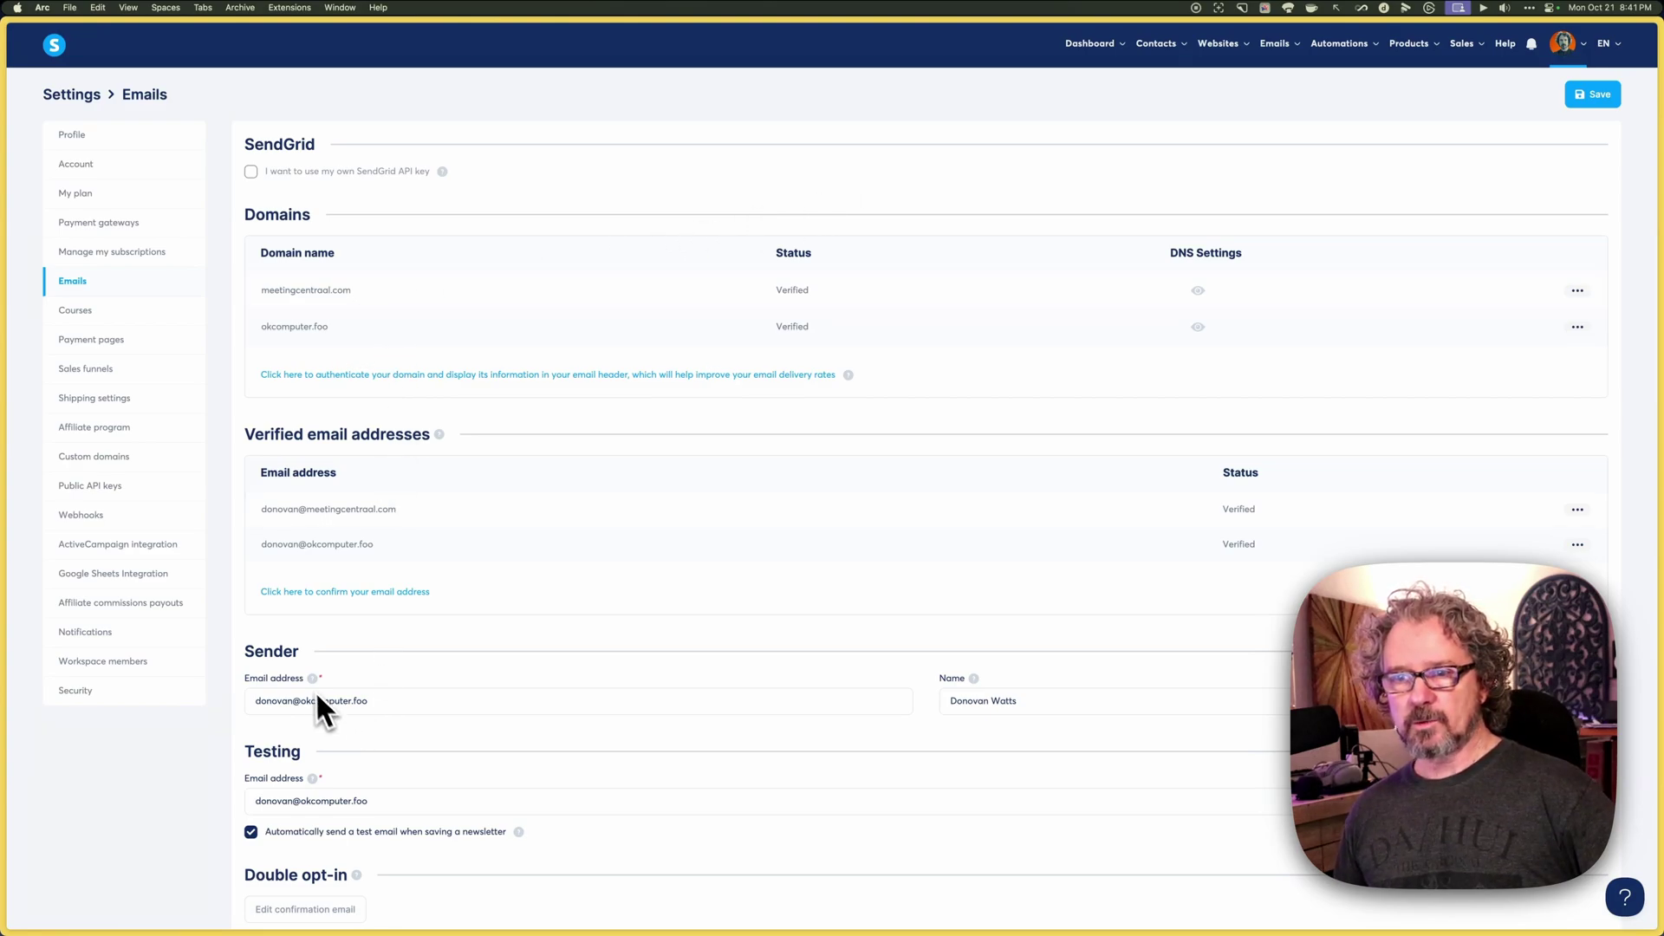
# Step: Replace the okcomputer.foo Sender Email with the new meetingcentraal.com address
pyautogui.click(381, 701)
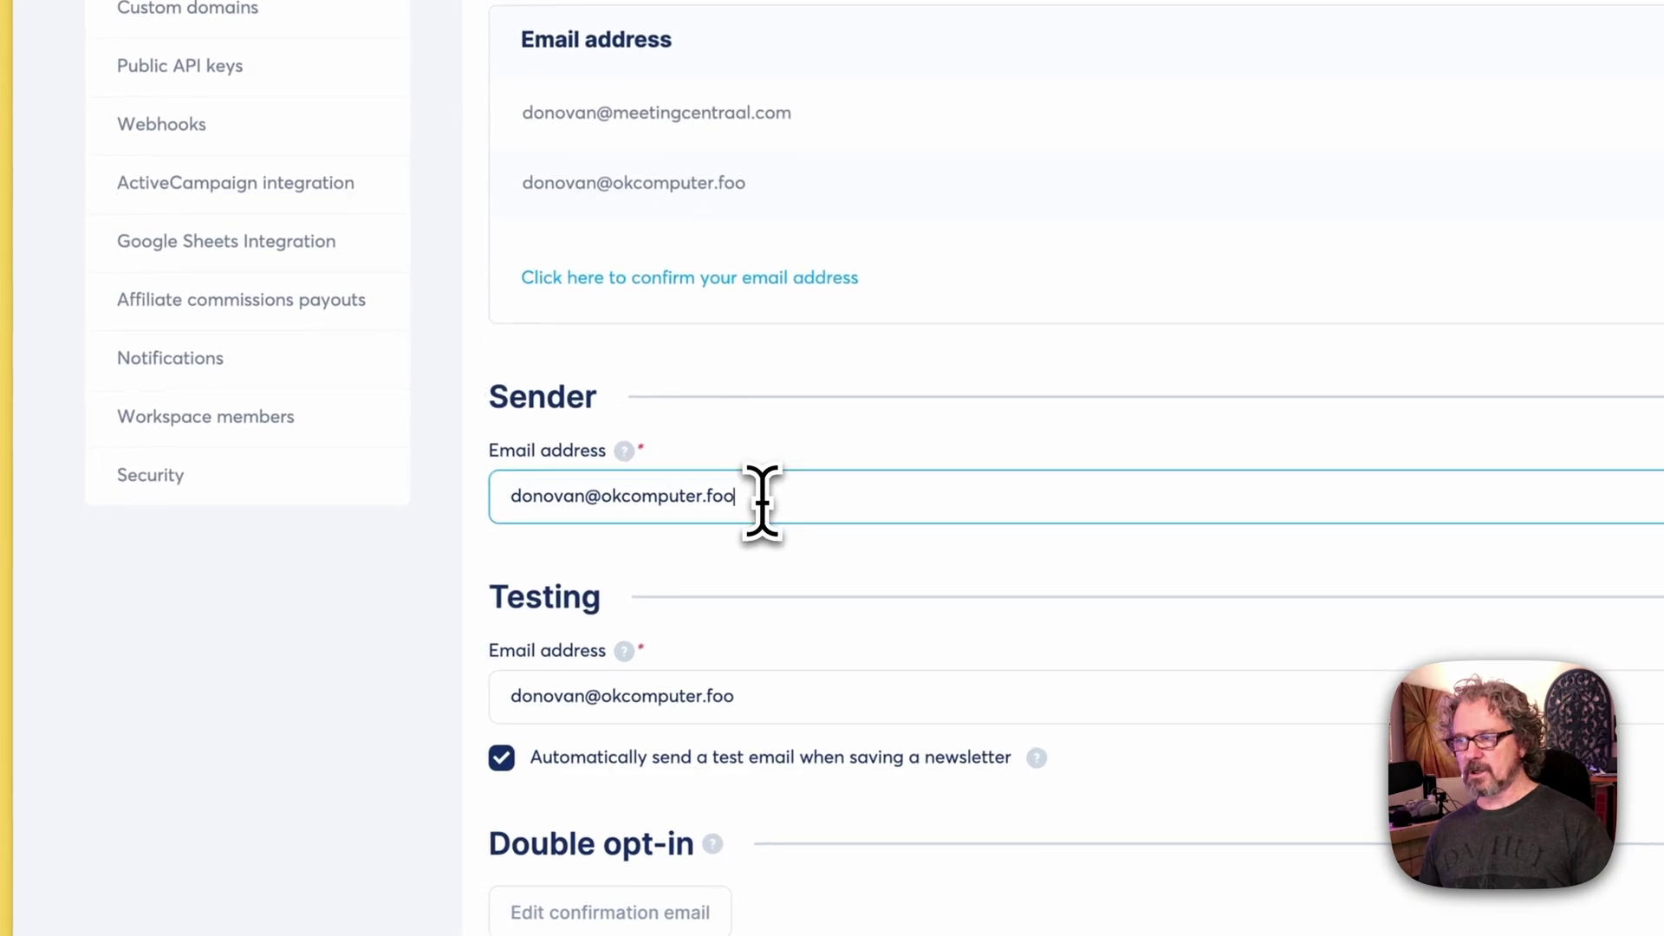
pyautogui.press('super+a')
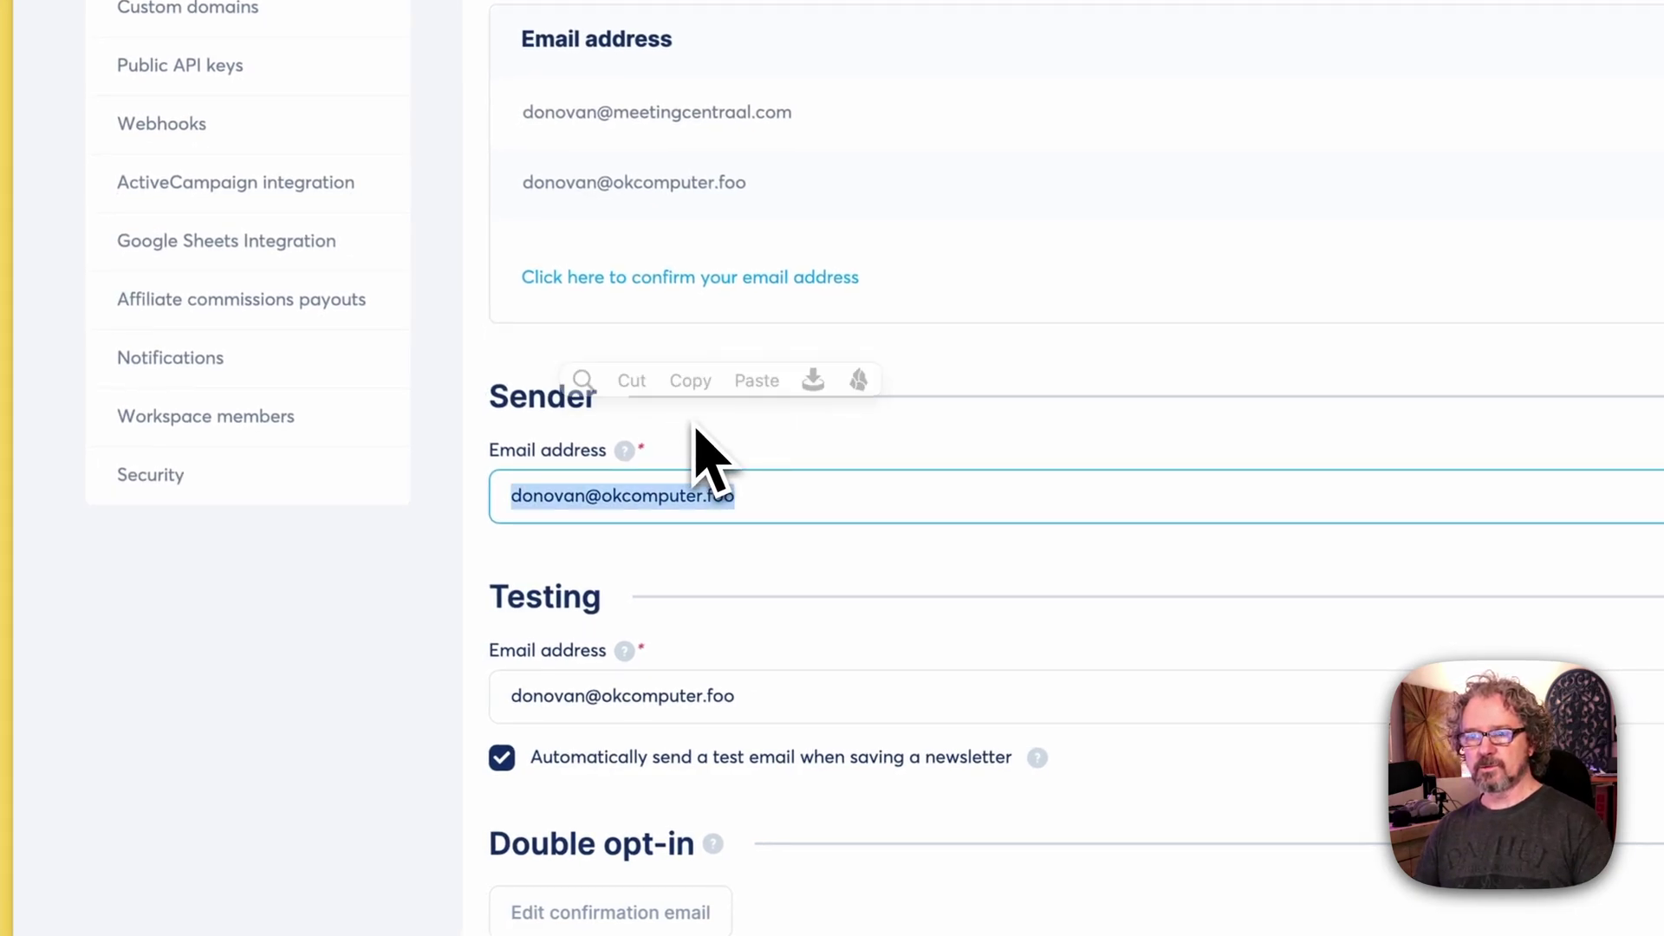
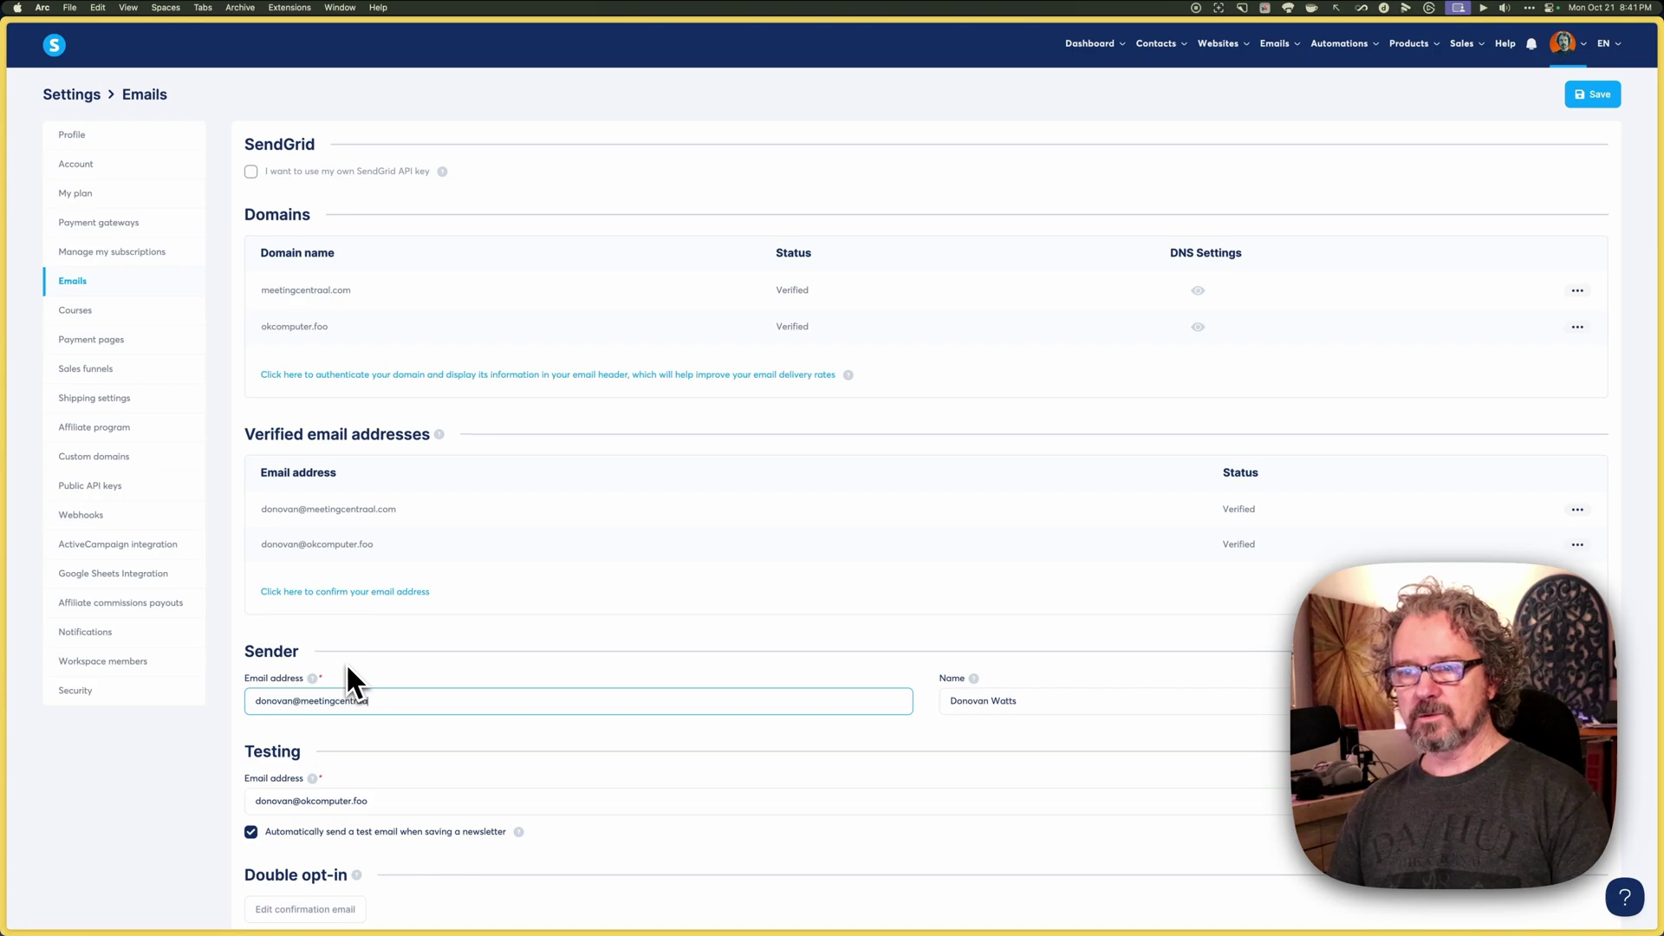
pyautogui.press('Tab')
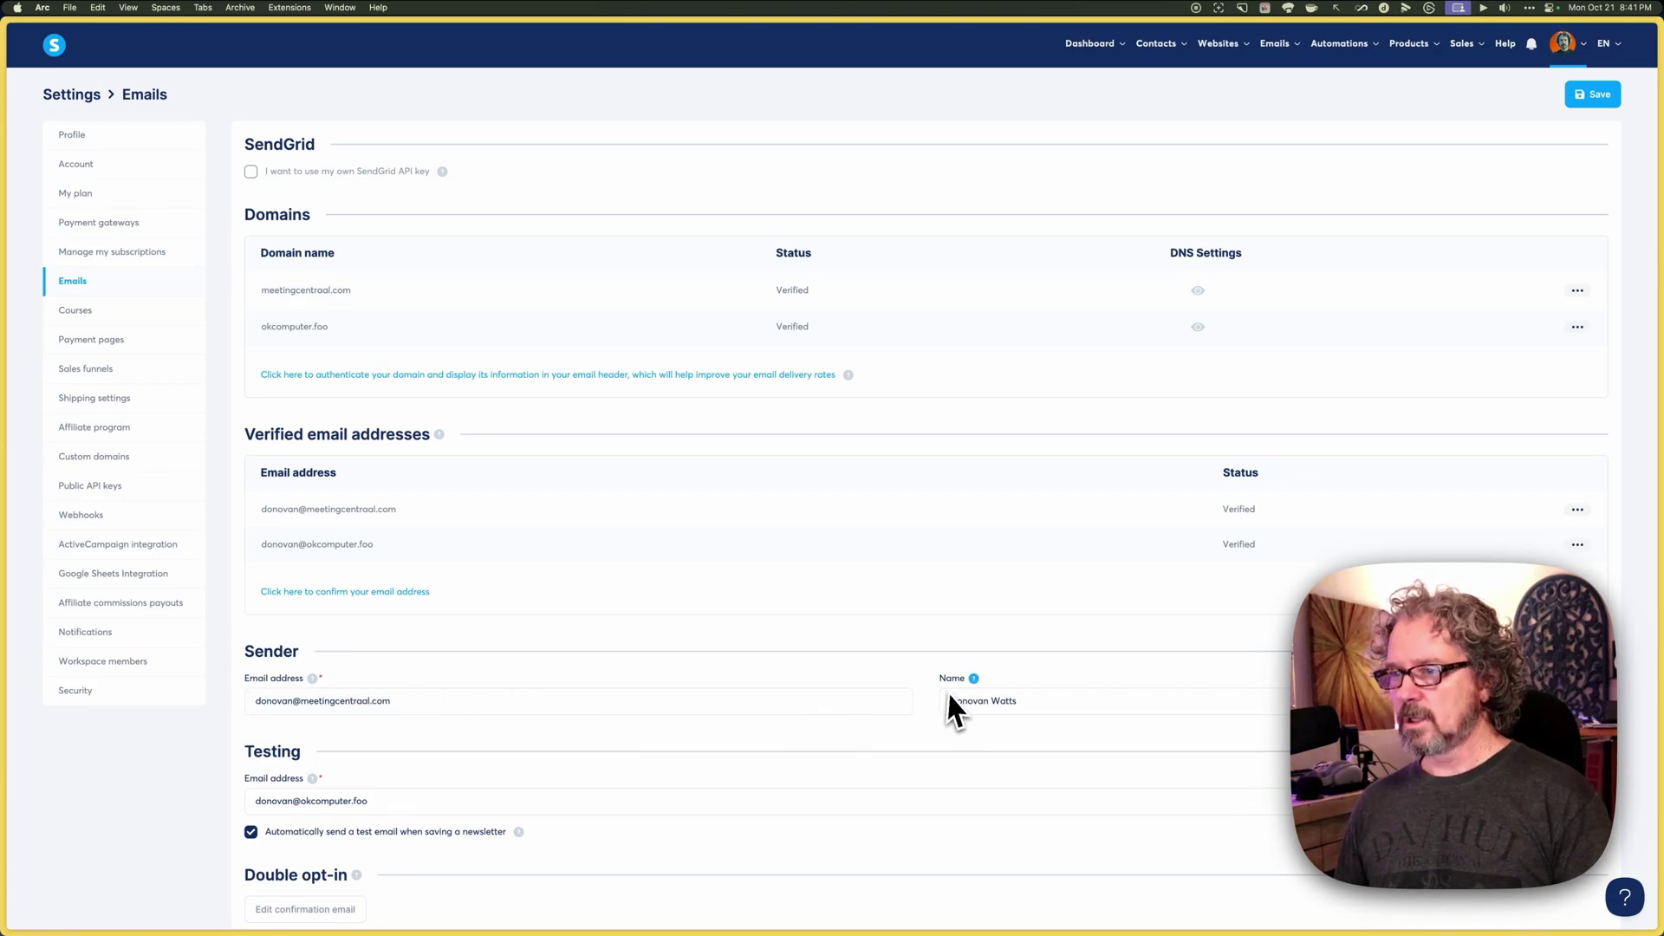